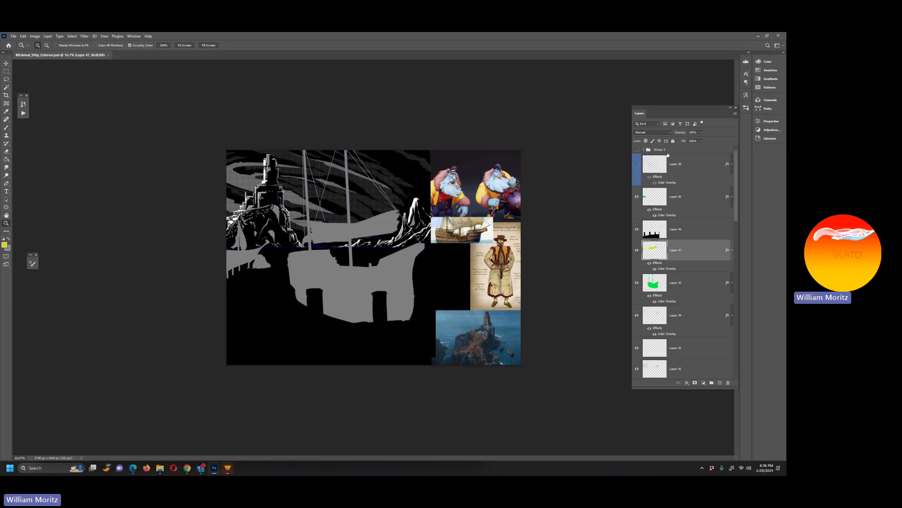
Toggle Group 1's visibility to view the bearded captain over the ship scene, leaving the group hidden
{"action": "left_click", "coordinate": [637, 150]}
{"action": "left_click", "coordinate": [637, 150]}
{"action": "left_click", "coordinate": [637, 150]}
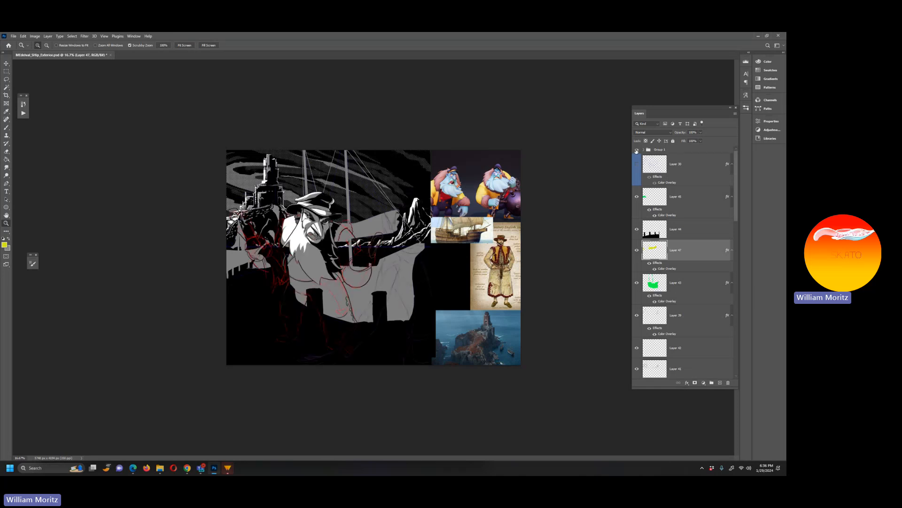
{"action": "left_click", "coordinate": [637, 150]}
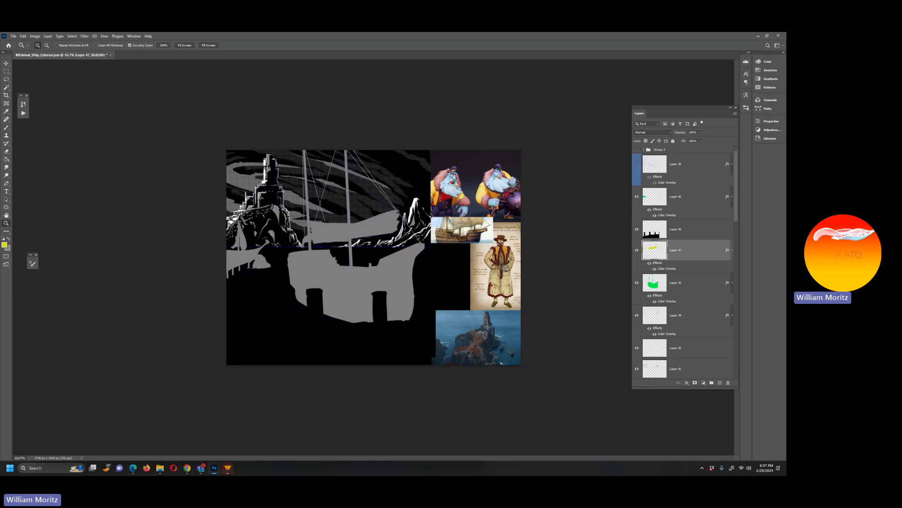
Show the line sketch layer below Group 1, add a new layer beneath it and fill that layer with gray
{"action": "left_click", "coordinate": [637, 164]}
{"action": "left_click", "coordinate": [705, 169]}
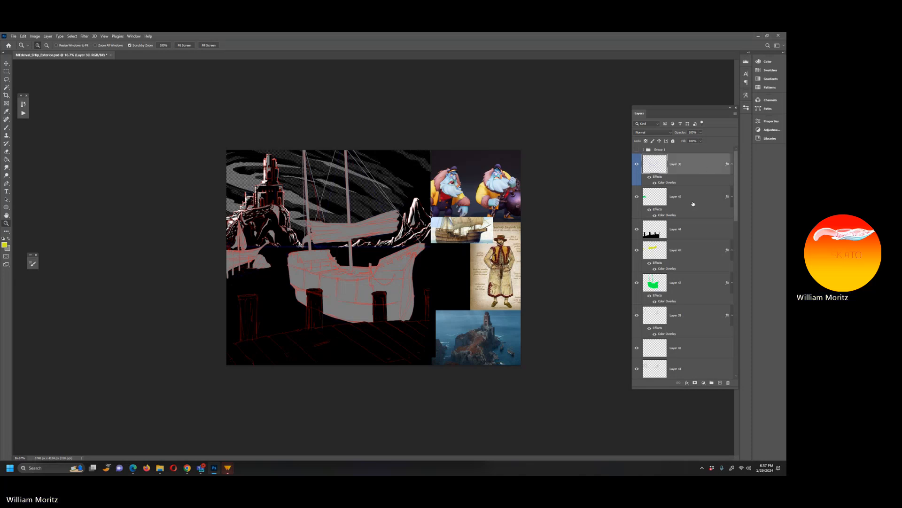
{"action": "left_click", "coordinate": [720, 383]}
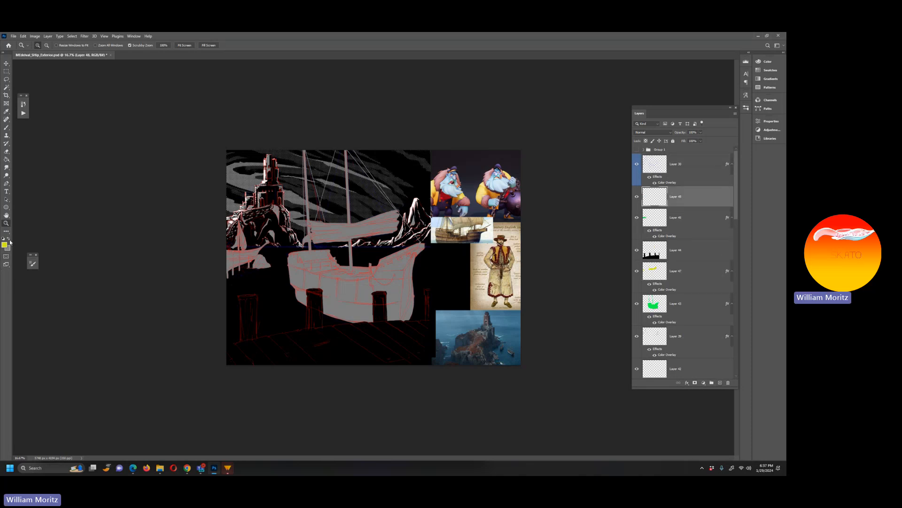
{"action": "key", "text": "x"}
{"action": "key", "text": "g"}
{"action": "left_click", "coordinate": [316, 236]}
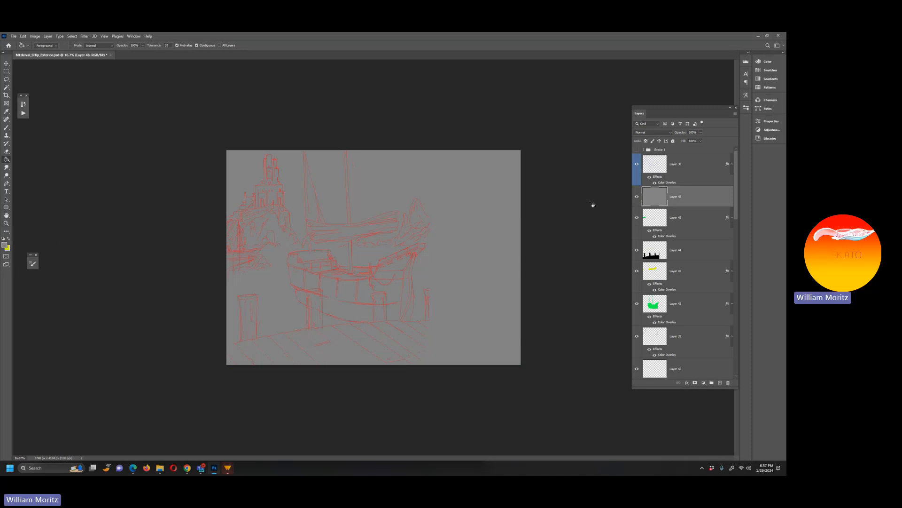
Turn off the sketch layer's Color Overlay and hide the gray fill layer beneath it
{"action": "left_click", "coordinate": [653, 183]}
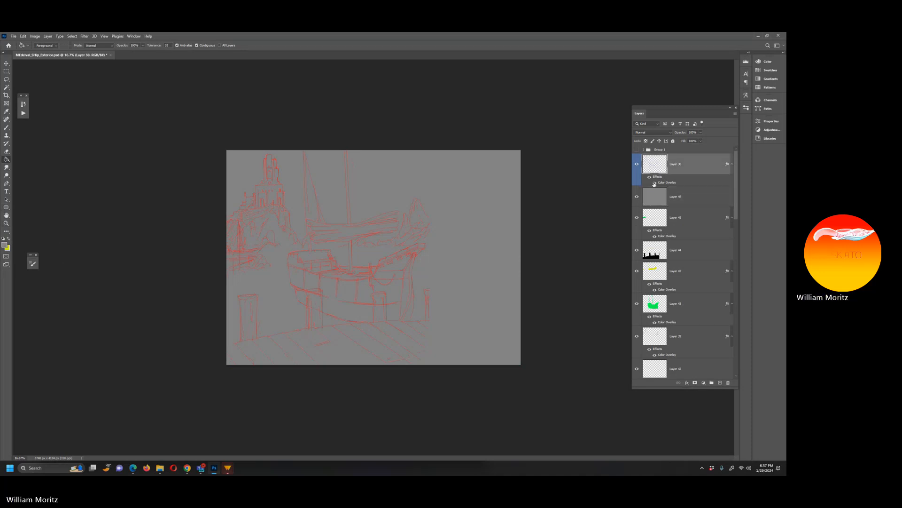
{"action": "left_click", "coordinate": [6, 223]}
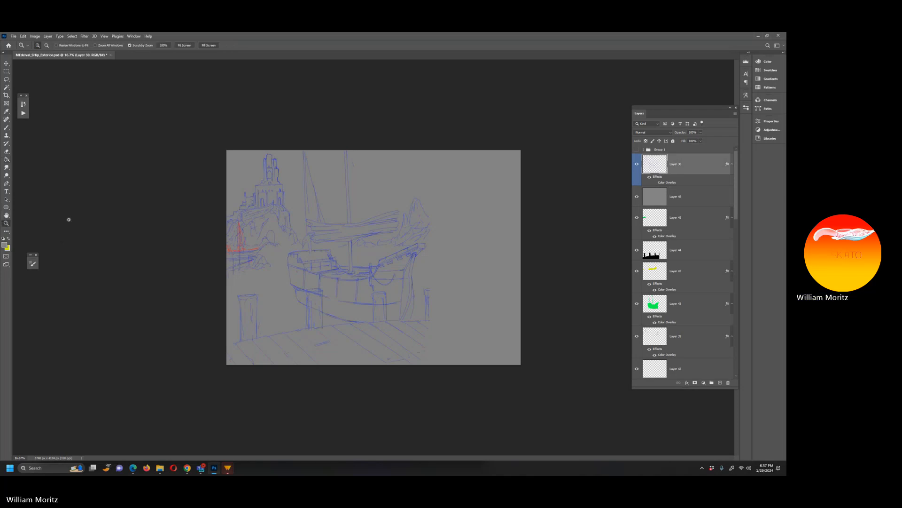
{"action": "left_click", "coordinate": [332, 245]}
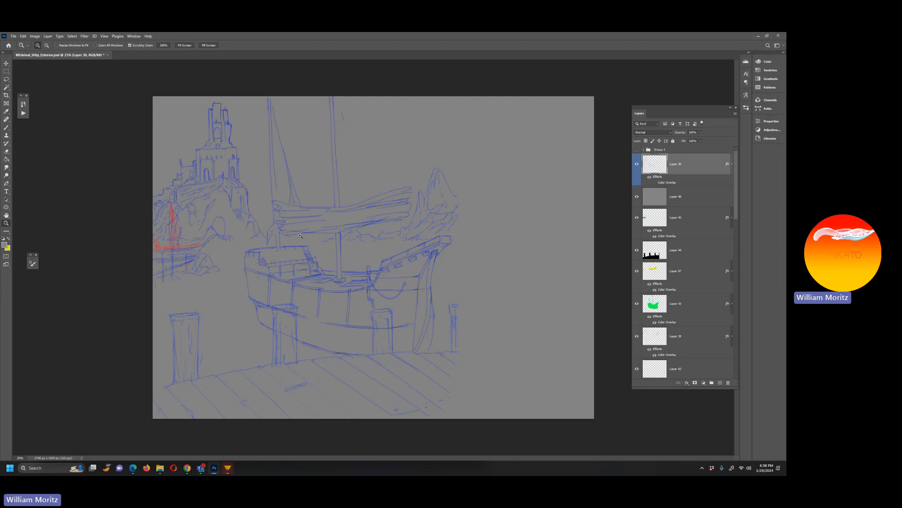
{"action": "left_click", "coordinate": [637, 197]}
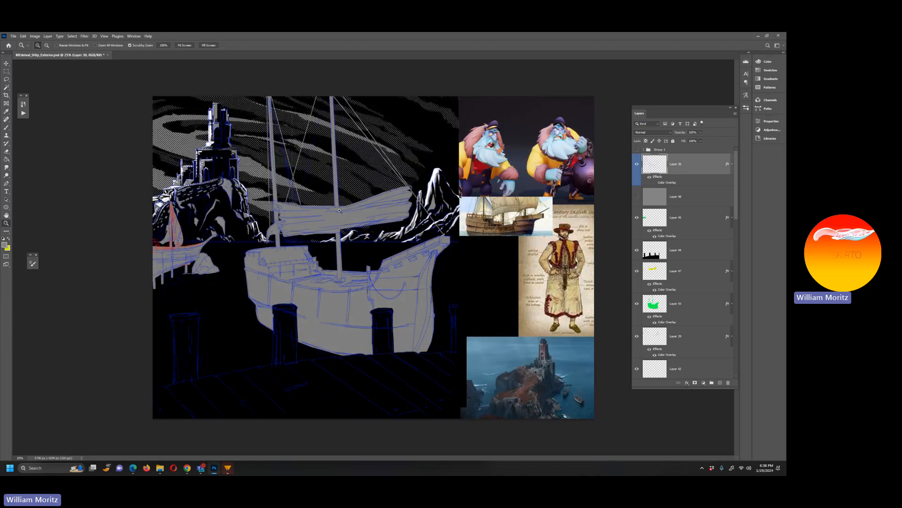
Toggle the black-and-gray sky layer and the BigWhiteDots copy layer to examine how the halftone dots build the clouds
{"action": "left_click", "coordinate": [684, 244]}
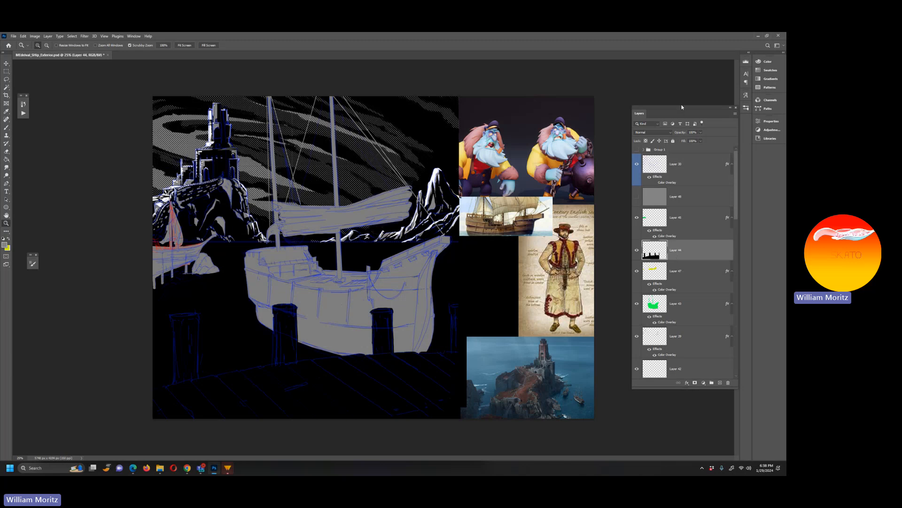
{"action": "left_click_drag", "start_coordinate": [659, 110], "coordinate": [629, 102]}
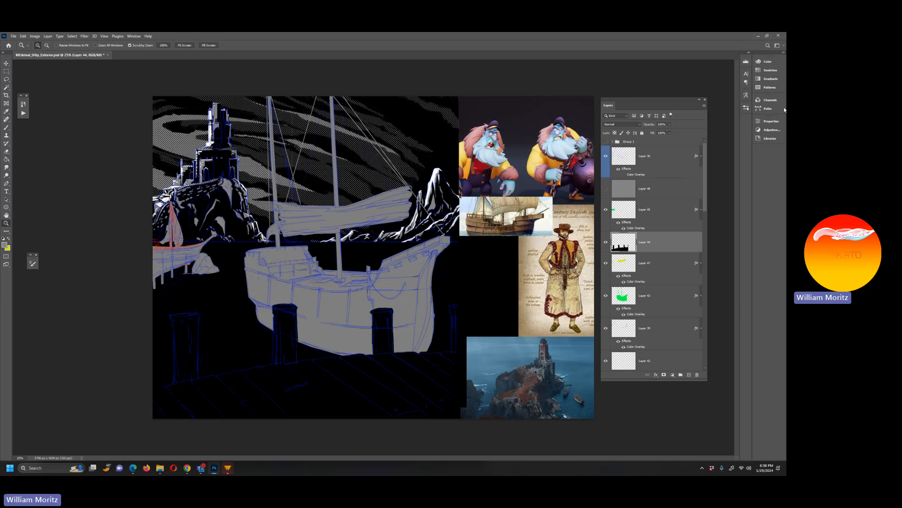
{"action": "scroll", "coordinate": [698, 164], "scroll_direction": "down", "scroll_amount": 10}
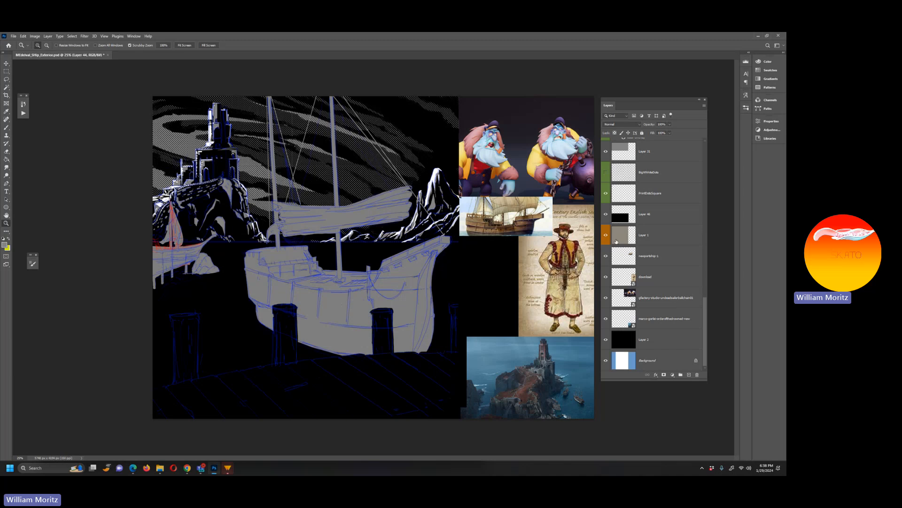
{"action": "scroll", "coordinate": [631, 250], "scroll_direction": "up", "scroll_amount": 2}
{"action": "scroll", "coordinate": [631, 250], "scroll_direction": "up", "scroll_amount": 5}
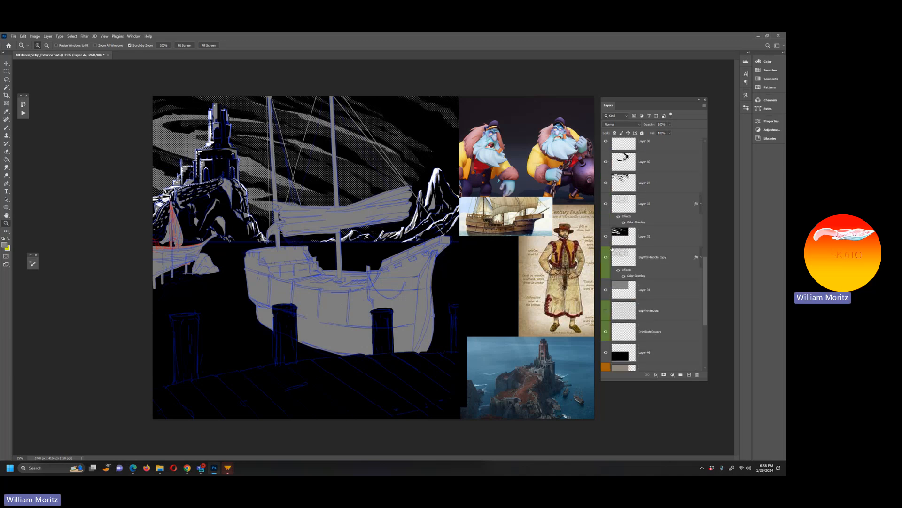
{"action": "left_click", "coordinate": [621, 236]}
{"action": "scroll", "coordinate": [630, 249], "scroll_direction": "up", "scroll_amount": 1}
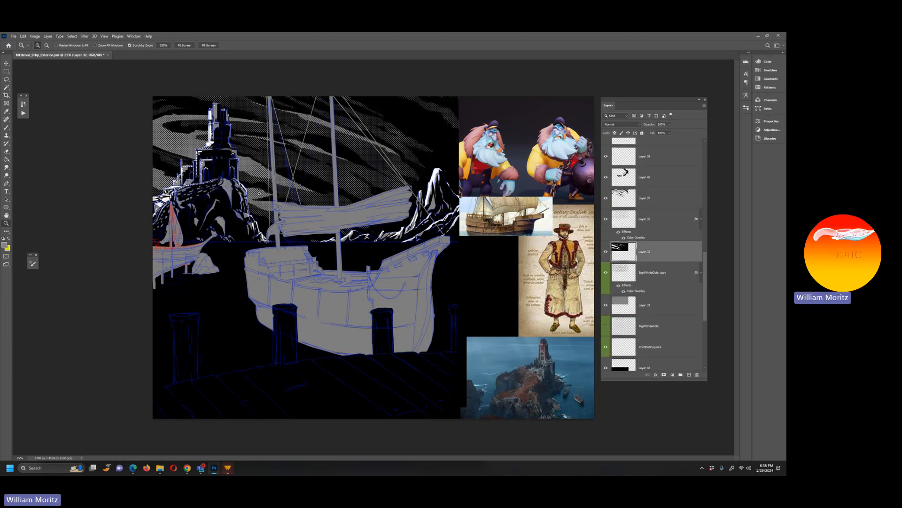
{"action": "left_click", "coordinate": [606, 252]}
{"action": "left_click", "coordinate": [606, 252]}
{"action": "left_click", "coordinate": [606, 252]}
{"action": "left_click", "coordinate": [606, 252]}
{"action": "left_click", "coordinate": [614, 276]}
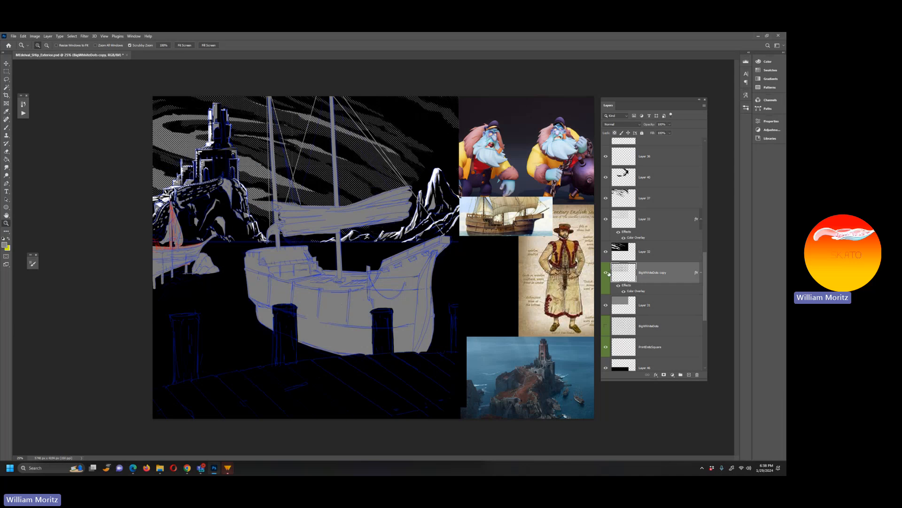
{"action": "left_click", "coordinate": [606, 273]}
{"action": "left_click", "coordinate": [606, 273]}
Show the BigWhiteDots layer and move it up the stack to directly below the line sketch layer
{"action": "left_click", "coordinate": [623, 329]}
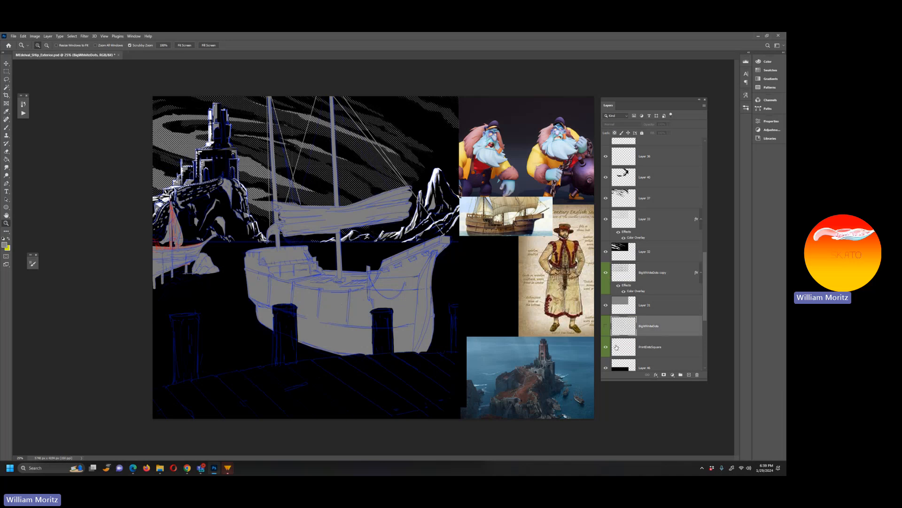
{"action": "left_click", "coordinate": [606, 327]}
{"action": "left_click_drag", "start_coordinate": [626, 325], "coordinate": [645, 142]}
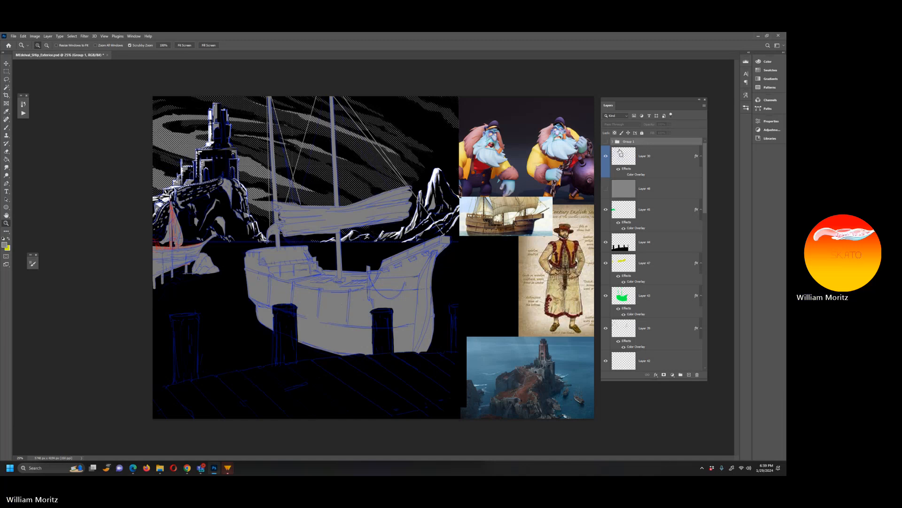
{"action": "key", "text": "ctrl+z"}
{"action": "left_click", "coordinate": [642, 347]}
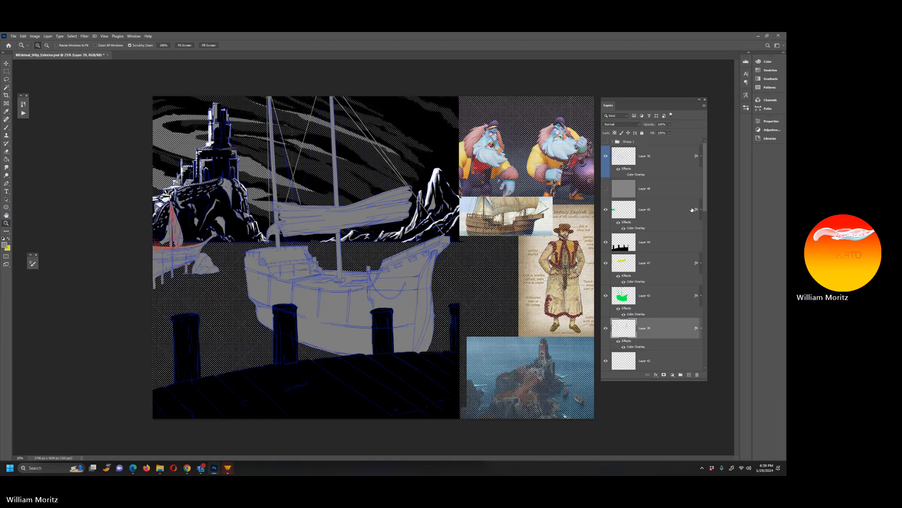
{"action": "left_click_drag", "start_coordinate": [705, 199], "coordinate": [705, 289]}
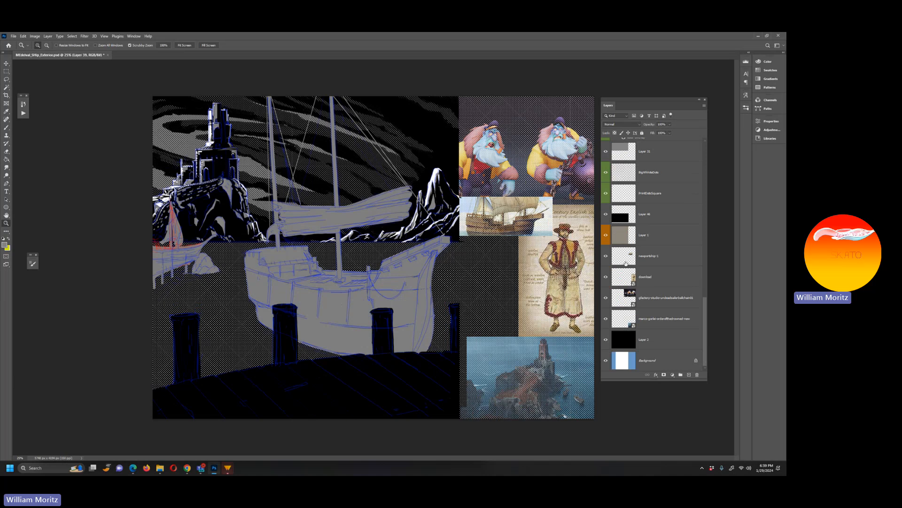
{"action": "left_click", "coordinate": [643, 320]}
{"action": "scroll", "coordinate": [642, 315], "scroll_direction": "up", "scroll_amount": 3}
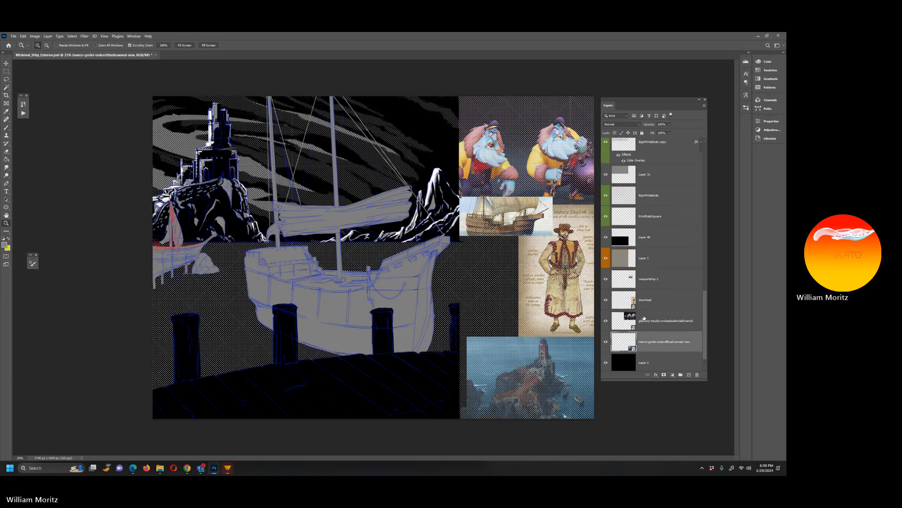
{"action": "left_click_drag", "start_coordinate": [651, 256], "coordinate": [661, 181]}
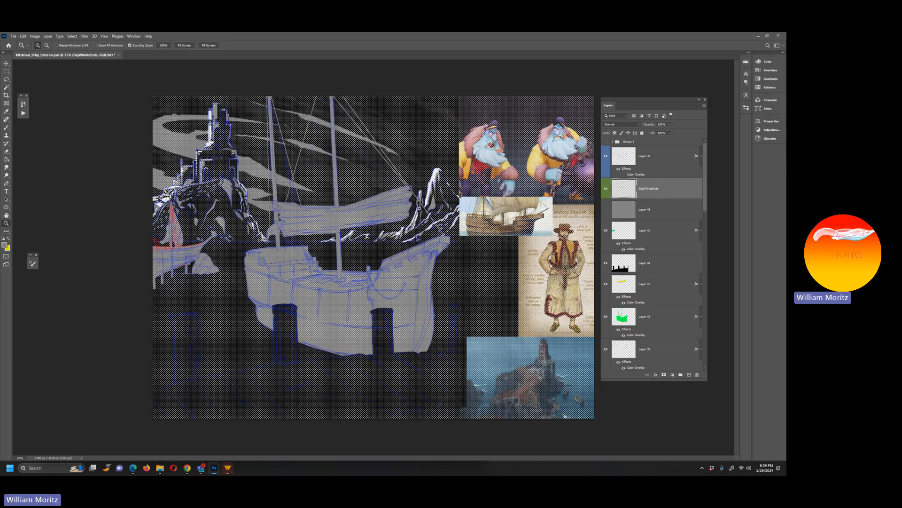
{"action": "left_click", "coordinate": [606, 191]}
{"action": "left_click", "coordinate": [607, 189]}
Switch the Color Overlay of the green ship silhouette layer off and back on to compare its fill colors
{"action": "left_click", "coordinate": [619, 321]}
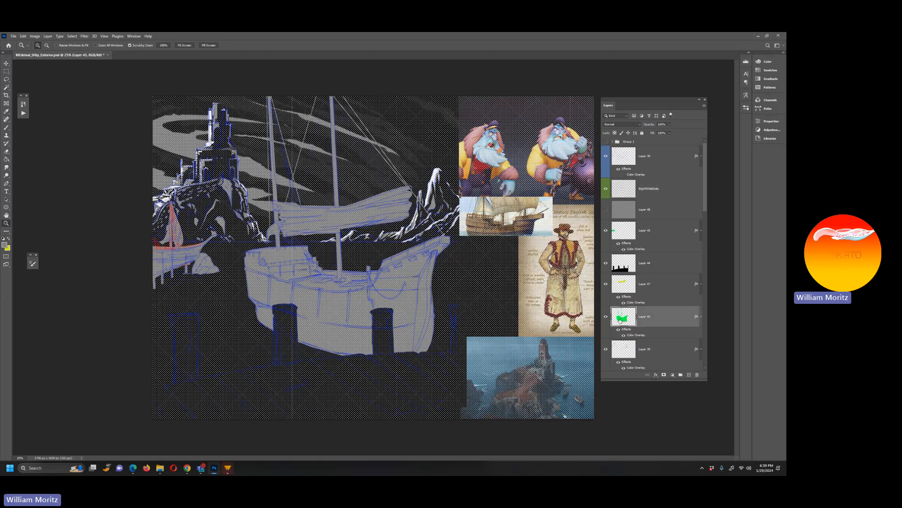
{"action": "double_click", "coordinate": [660, 320]}
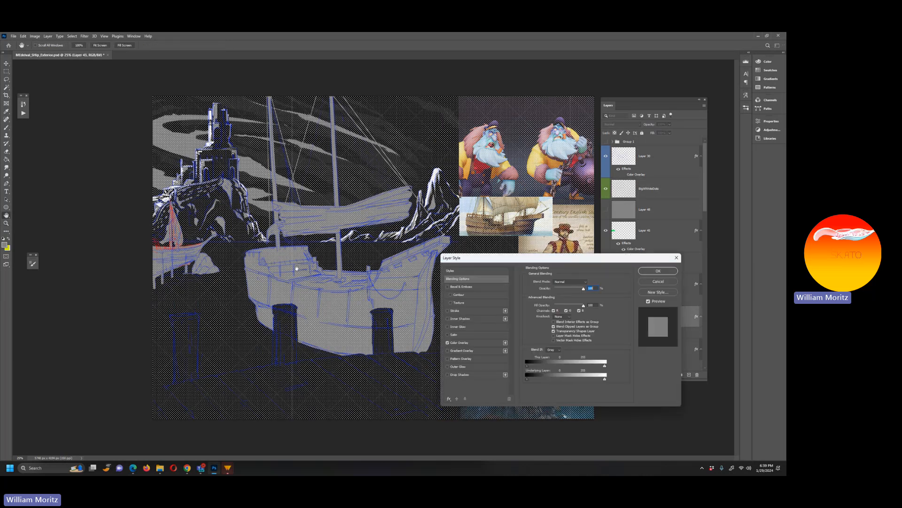
{"action": "left_click", "coordinate": [447, 343]}
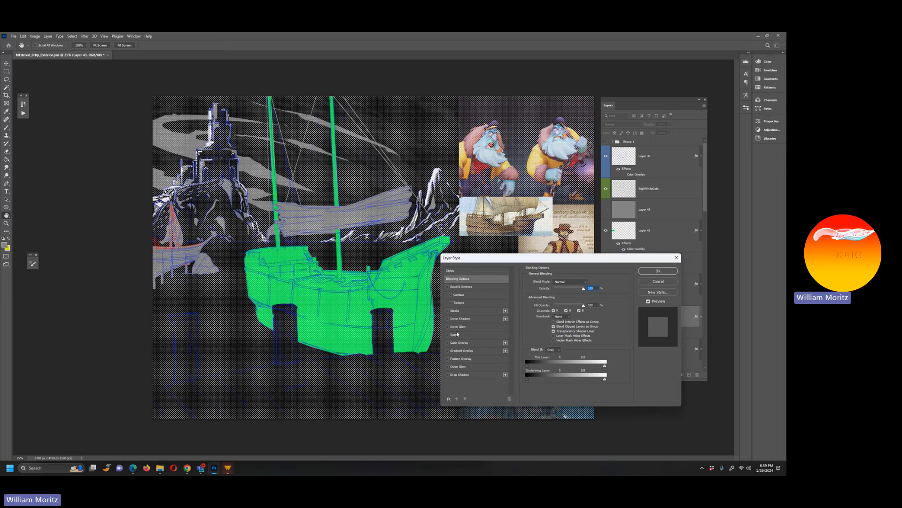
{"action": "left_click", "coordinate": [447, 343]}
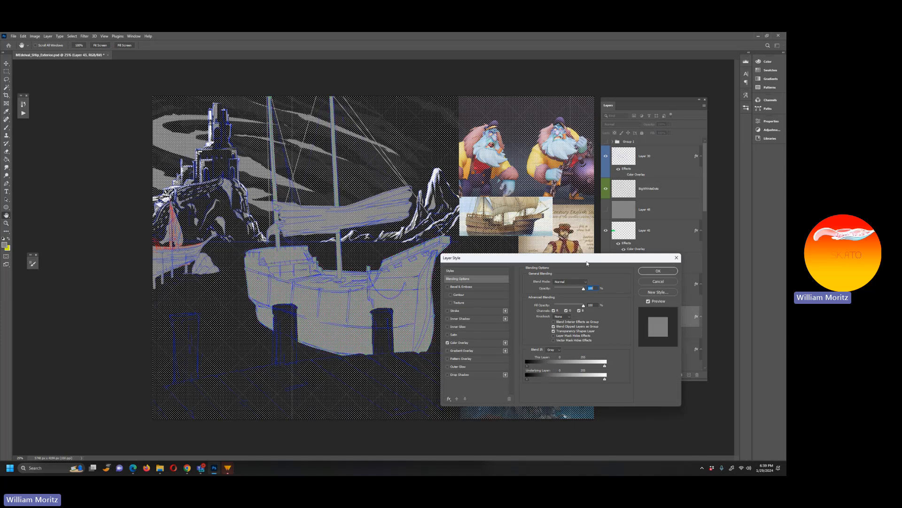
{"action": "left_click", "coordinate": [657, 271]}
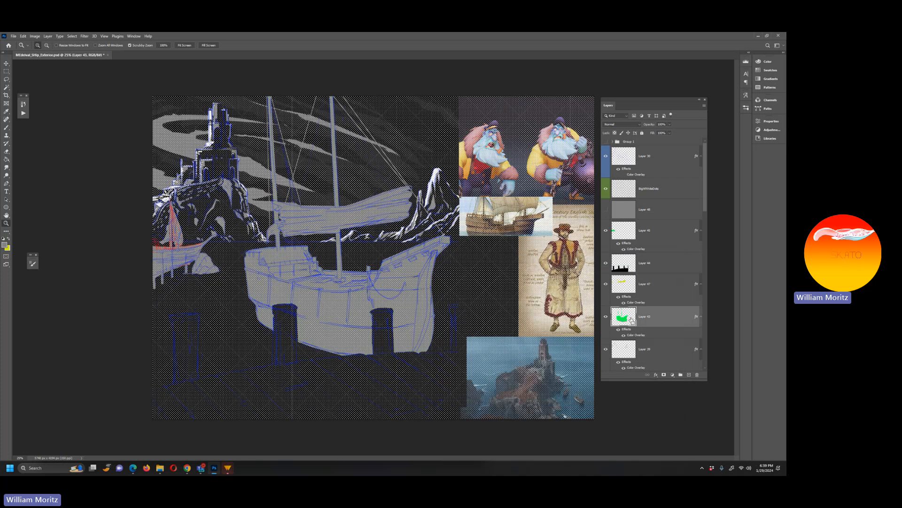
Load the ship silhouette as a selection and copy that area of BigWhiteDots onto a new layer
{"action": "left_click", "coordinate": [632, 320], "text": "ctrl"}
{"action": "left_click", "coordinate": [627, 197]}
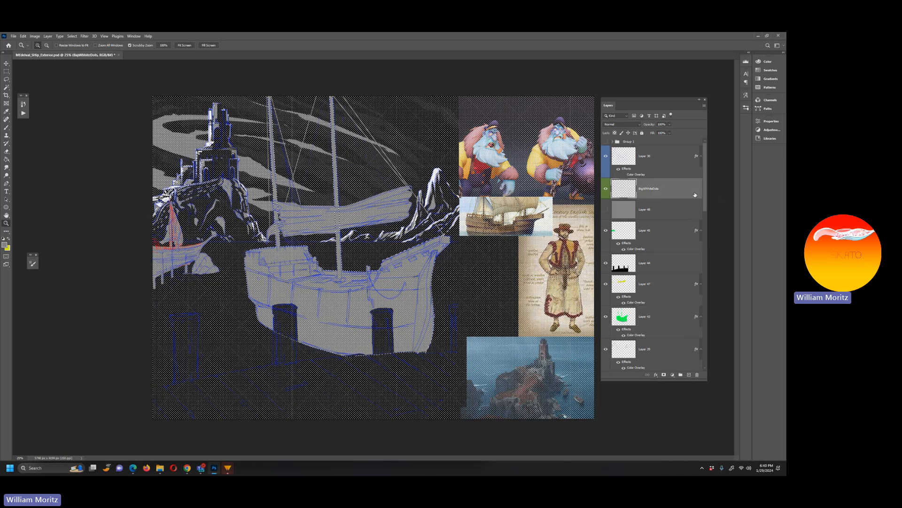
{"action": "key", "text": "ctrl+shift+alt+n"}
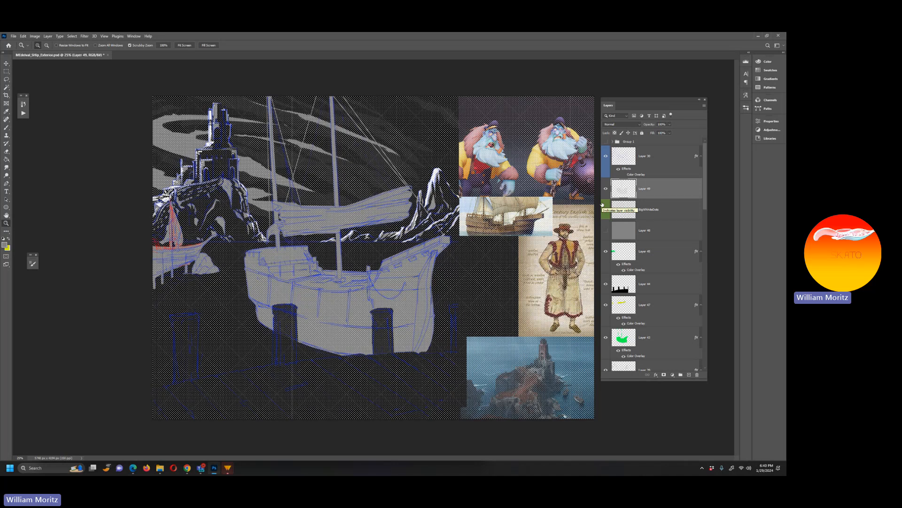
Hide the full BigWhiteDots layer and move it back down the stack, above the other green-labelled dots layer
{"action": "left_click", "coordinate": [603, 204]}
{"action": "left_click", "coordinate": [605, 211]}
{"action": "left_click", "coordinate": [659, 211]}
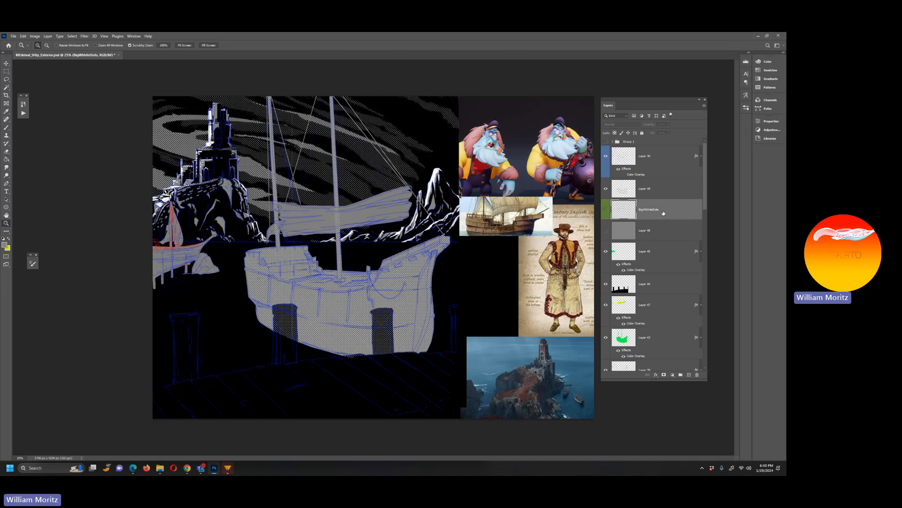
{"action": "left_click_drag", "start_coordinate": [663, 212], "coordinate": [662, 192]}
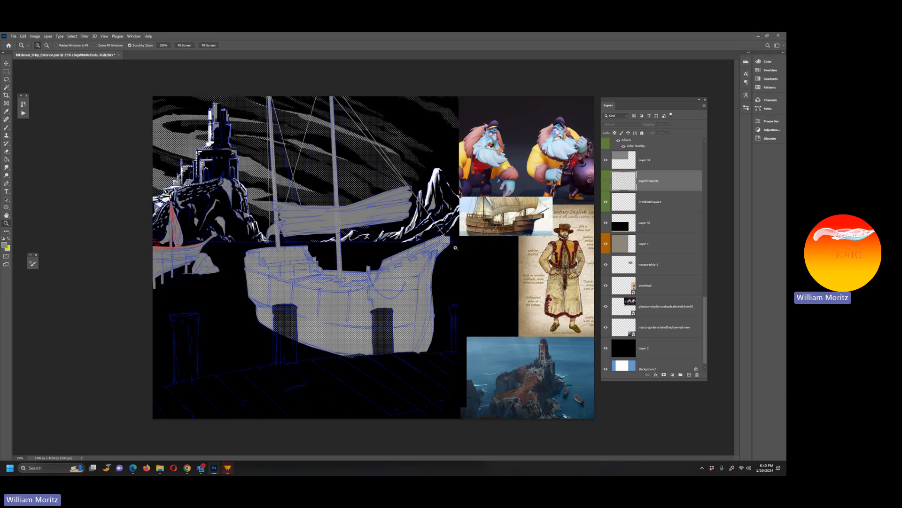
Move the ship-shaped dots layer down the stack to directly above the green ship silhouette layer
{"action": "scroll", "coordinate": [626, 214], "scroll_direction": "up", "scroll_amount": 8}
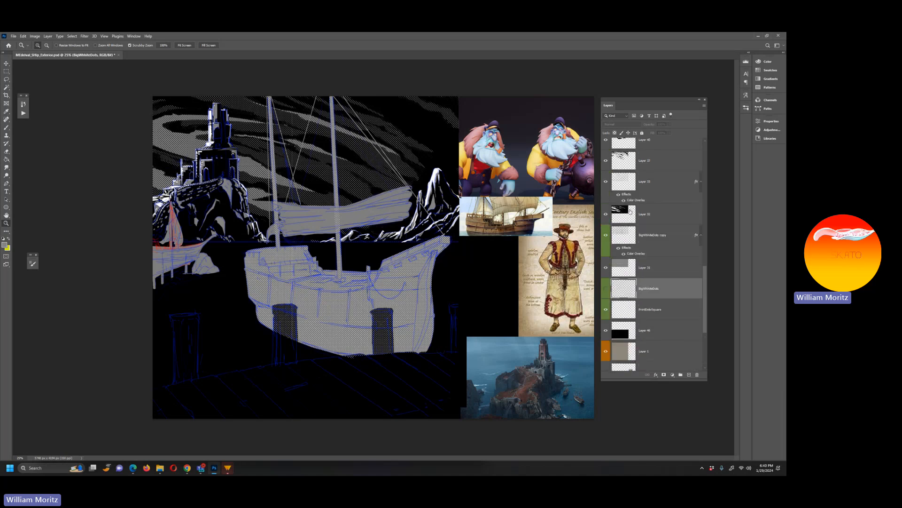
{"action": "scroll", "coordinate": [626, 213], "scroll_direction": "up", "scroll_amount": 5}
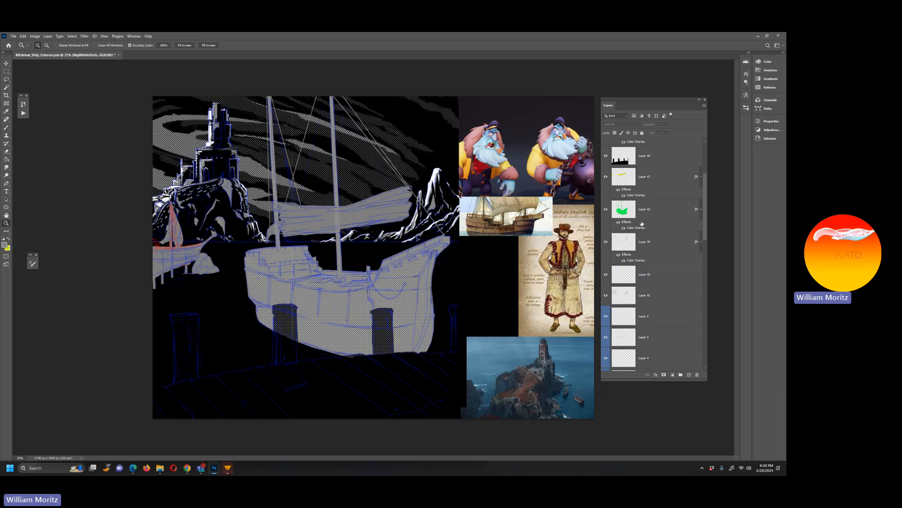
{"action": "scroll", "coordinate": [642, 224], "scroll_direction": "up", "scroll_amount": 5}
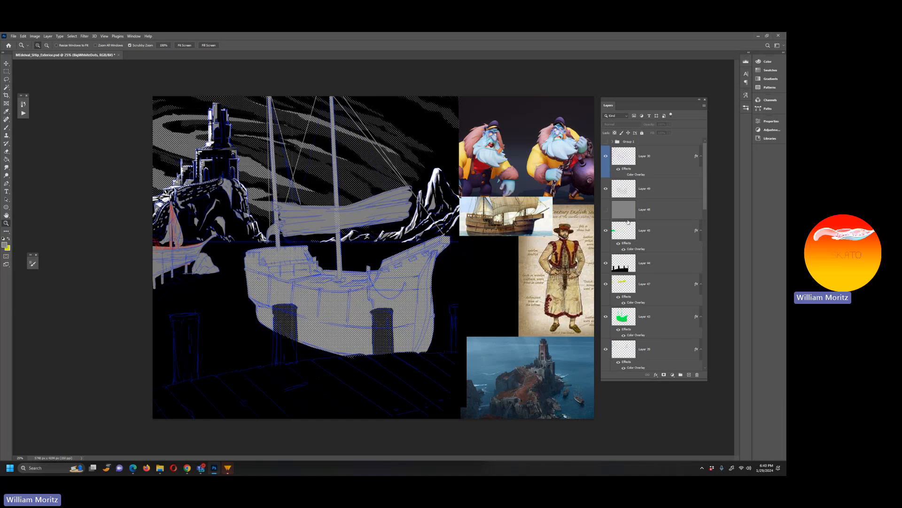
{"action": "left_click_drag", "start_coordinate": [623, 190], "coordinate": [646, 312]}
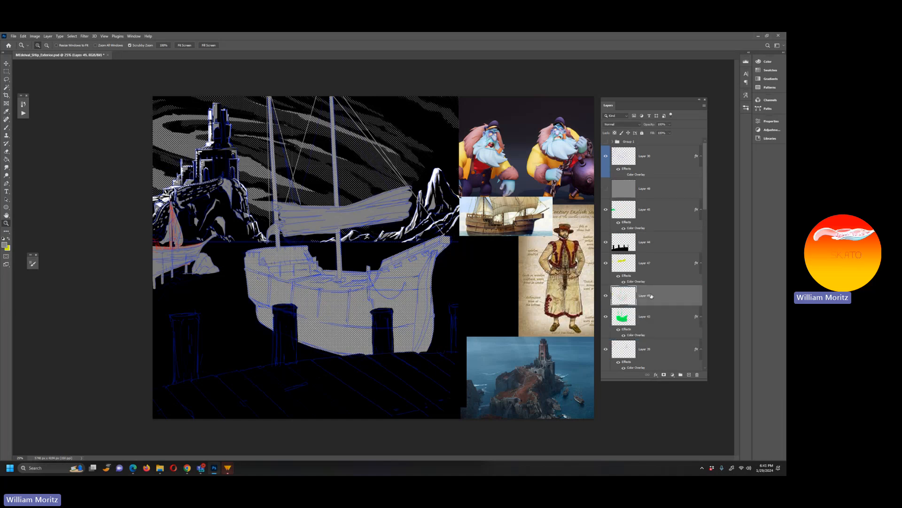
Add a Color Overlay to the ship-shaped dots layer using black (000000) sampled from the artwork
{"action": "double_click", "coordinate": [671, 302]}
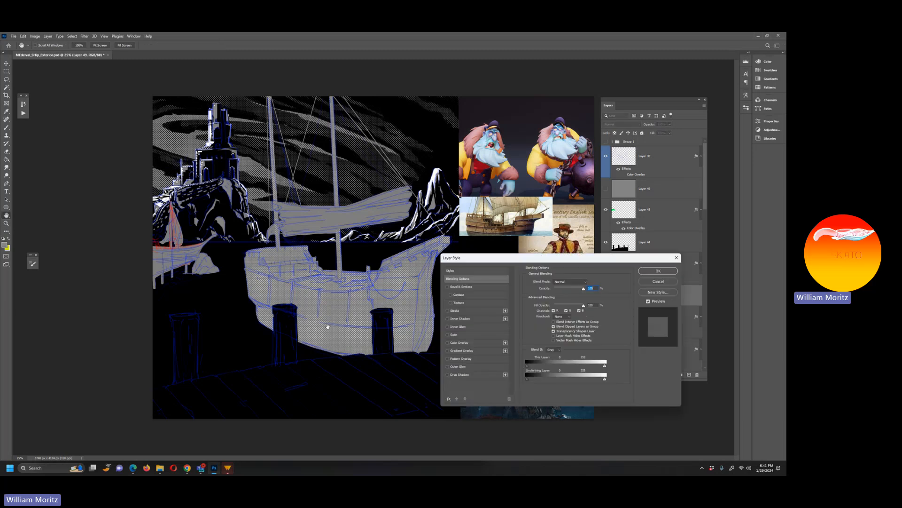
{"action": "left_click", "coordinate": [470, 342]}
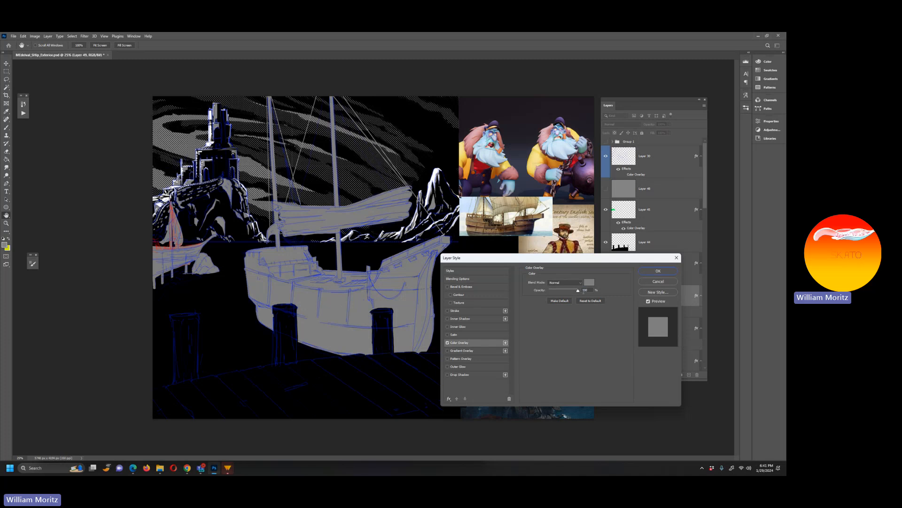
{"action": "left_click", "coordinate": [588, 282]}
{"action": "left_click", "coordinate": [277, 326]}
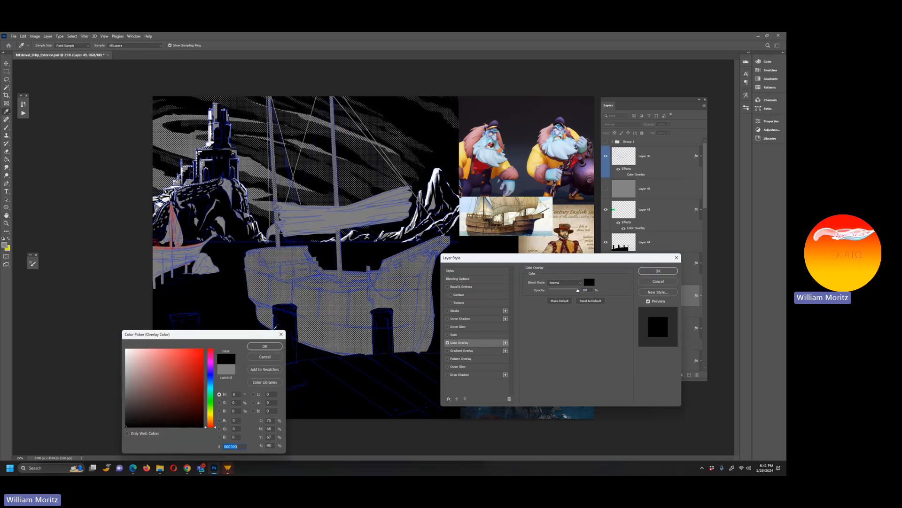
{"action": "left_click", "coordinate": [271, 345]}
{"action": "left_click", "coordinate": [657, 271]}
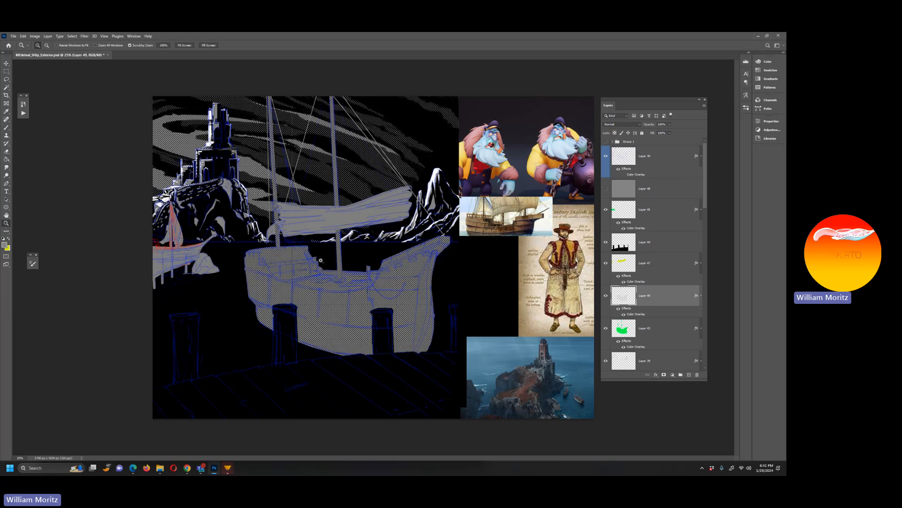
Inspect the black dots on the ship up close and check the artwork with the blue line sketch hidden
{"action": "left_click_drag", "start_coordinate": [320, 260], "coordinate": [269, 313]}
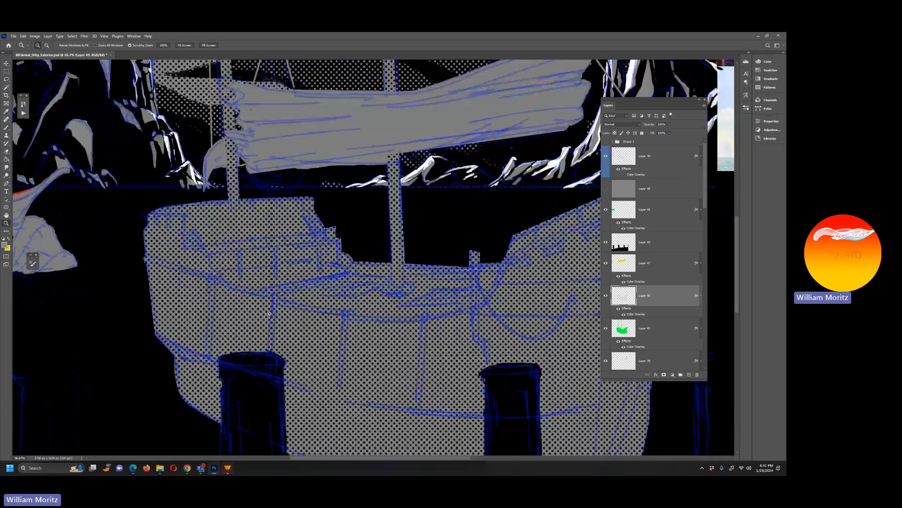
{"action": "left_click", "coordinate": [437, 272], "text": "alt"}
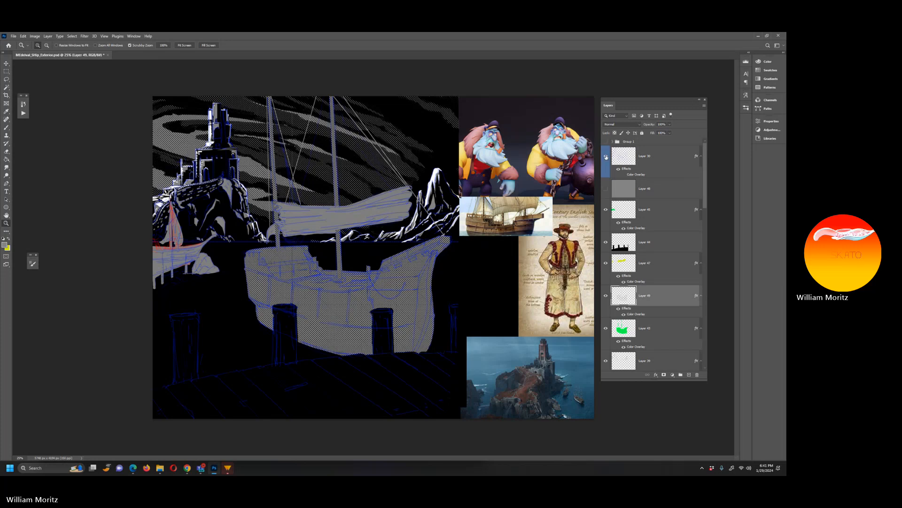
{"action": "left_click", "coordinate": [606, 157]}
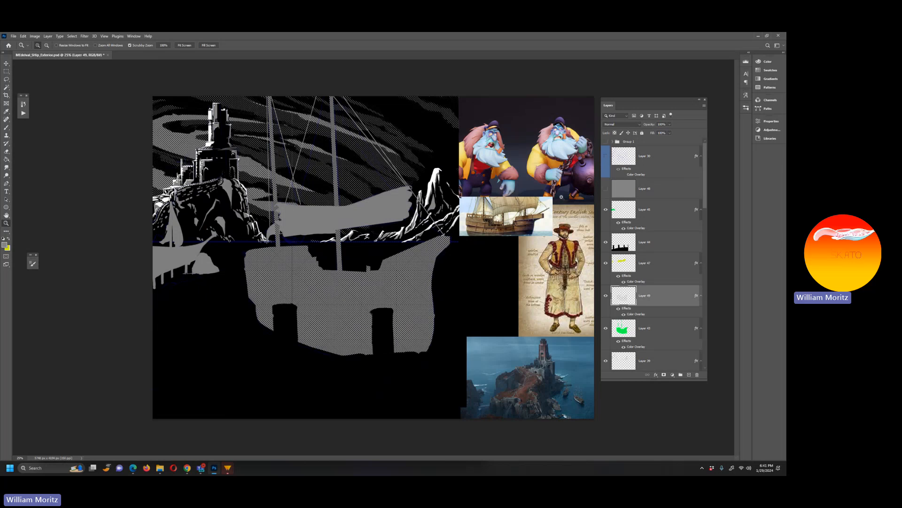
{"action": "left_click", "coordinate": [605, 160]}
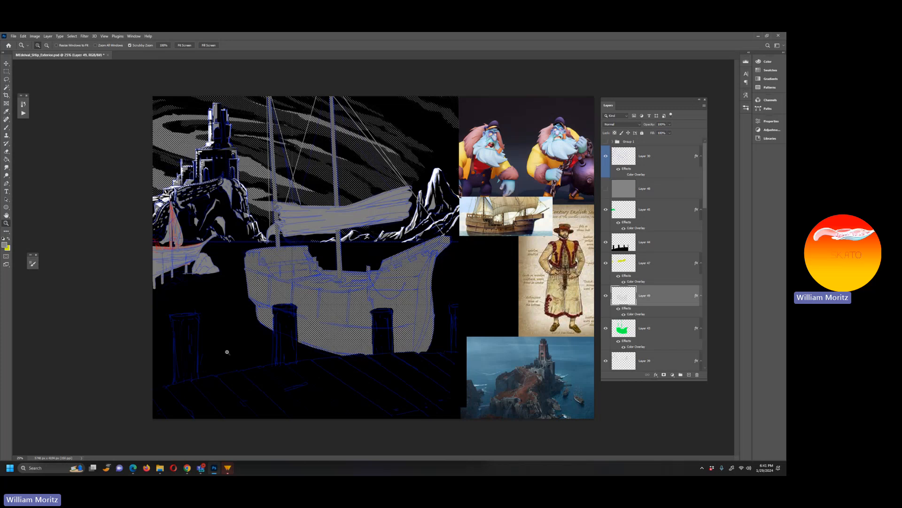
Select the black dock and posts layer and load its silhouette as a selection
{"action": "left_click", "coordinate": [620, 249]}
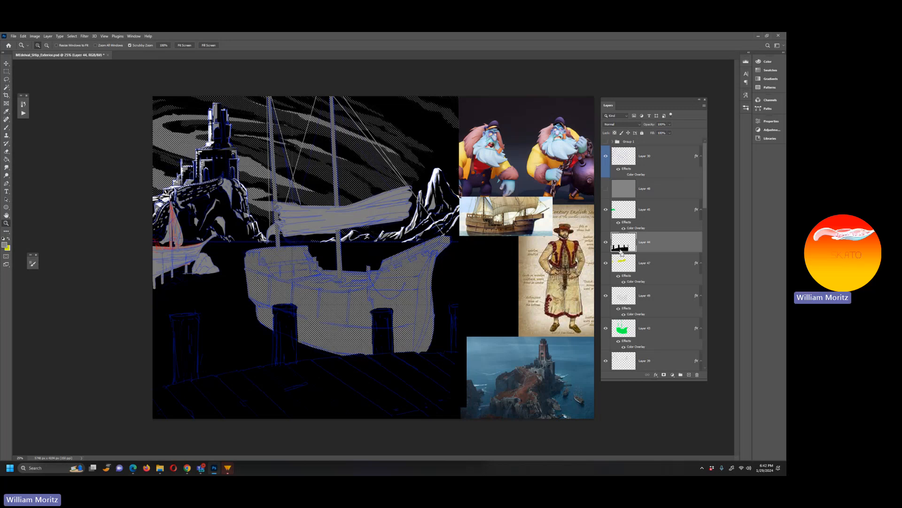
{"action": "left_click", "coordinate": [621, 251], "text": "ctrl"}
Try a red (ff0000) Color Overlay on the dock layer to preview its shape, and switch it off
{"action": "double_click", "coordinate": [630, 250]}
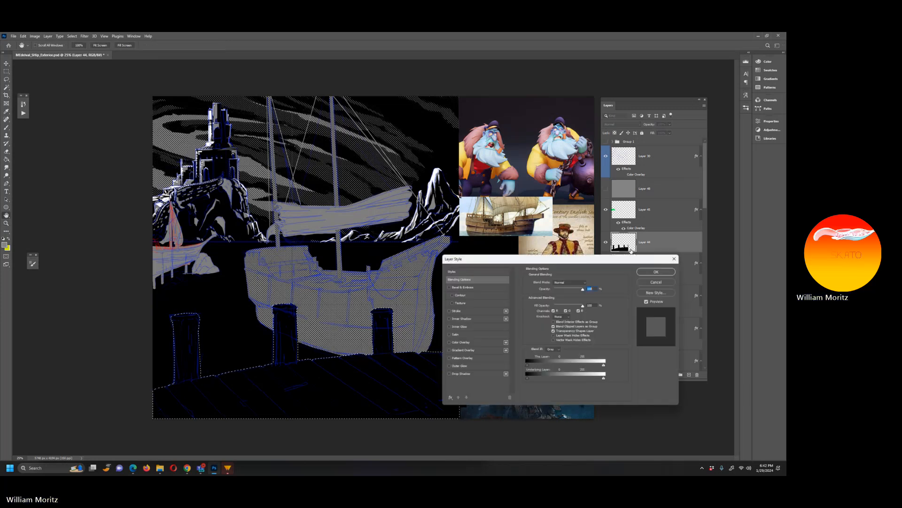
{"action": "left_click", "coordinate": [460, 342]}
{"action": "left_click", "coordinate": [589, 282]}
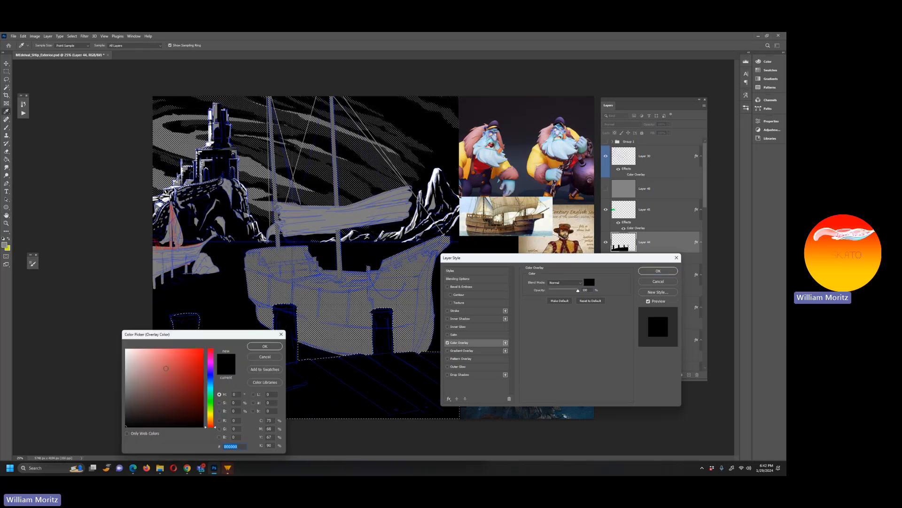
{"action": "type", "text": "ff0000"}
{"action": "key", "text": "Return"}
{"action": "left_click_drag", "start_coordinate": [547, 260], "coordinate": [624, 187]}
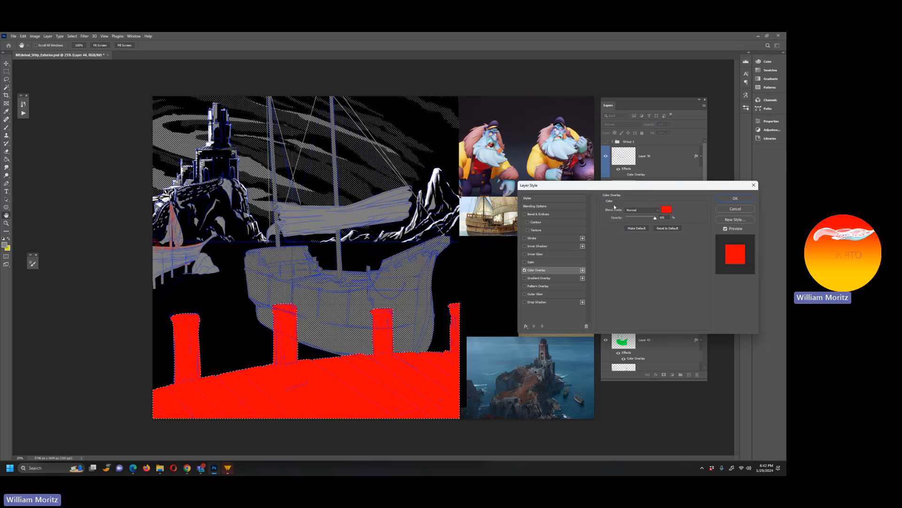
{"action": "left_click", "coordinate": [525, 270]}
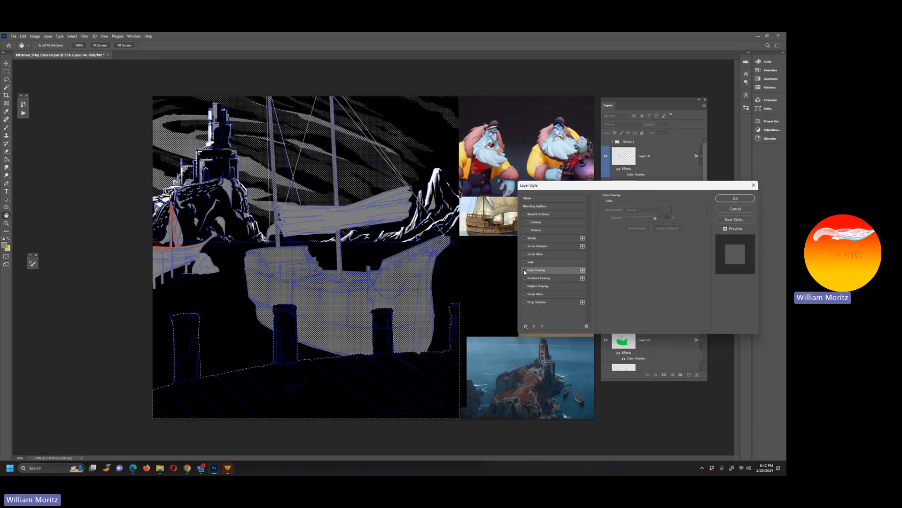
{"action": "key", "text": "Return"}
{"action": "key", "text": "z"}
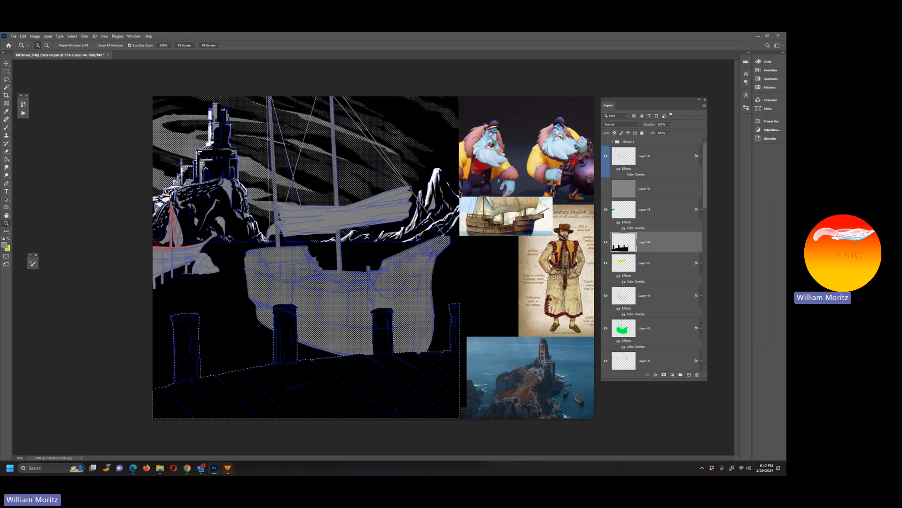
Add a new layer directly above the dock layer and get the Brush ready over the dock posts
{"action": "left_click", "coordinate": [689, 375]}
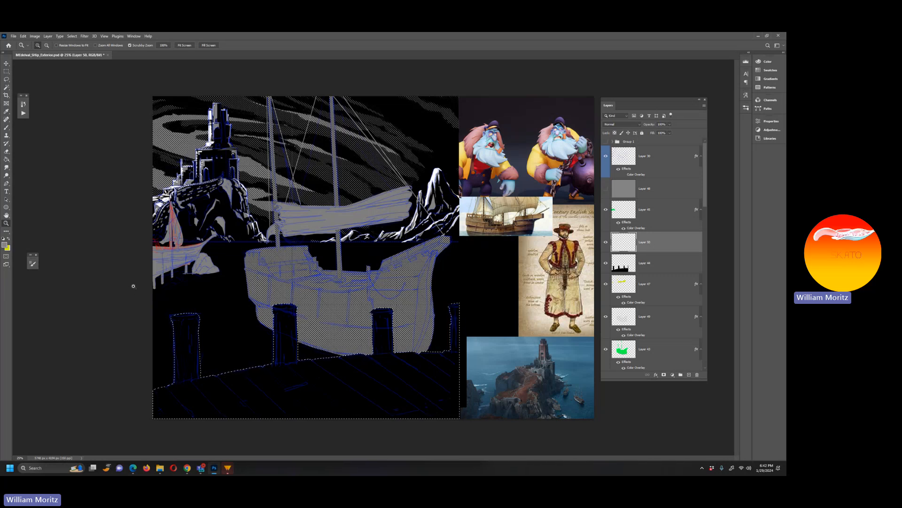
{"action": "key", "text": "i"}
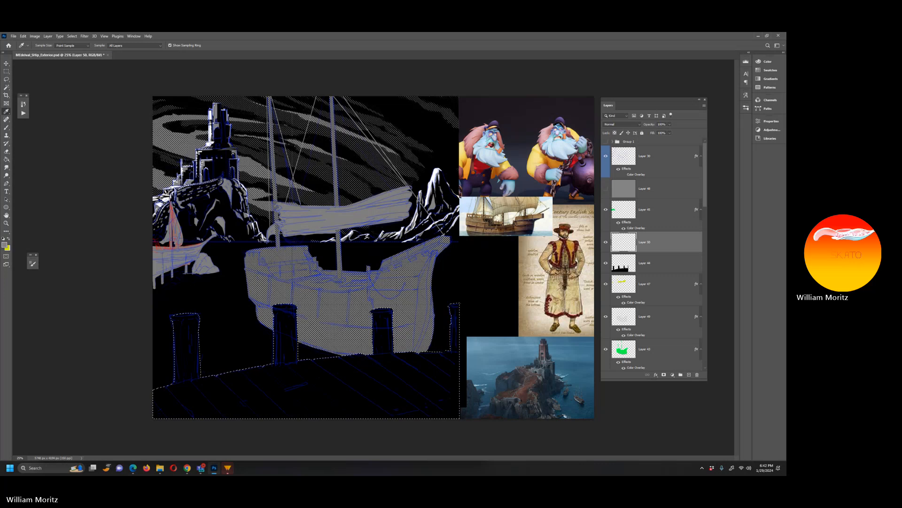
{"action": "left_click", "coordinate": [7, 224]}
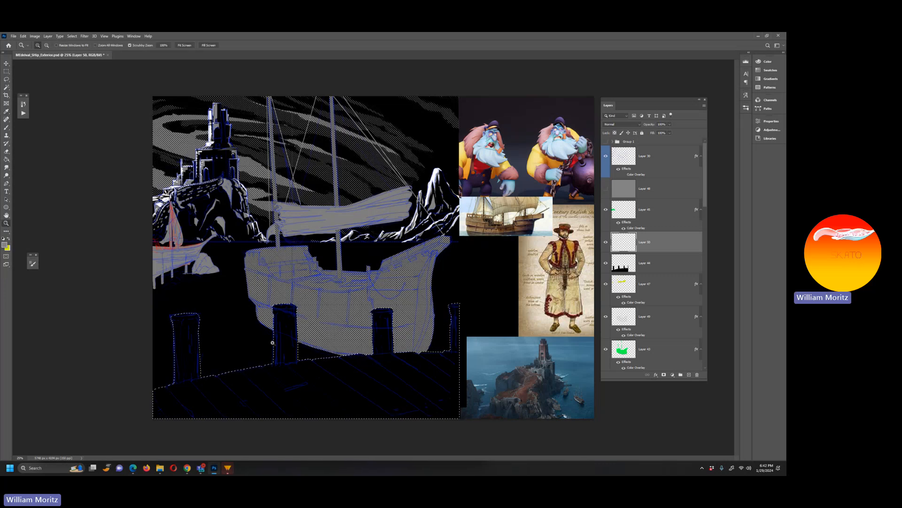
{"action": "left_click", "coordinate": [273, 343]}
{"action": "left_click", "coordinate": [221, 369]}
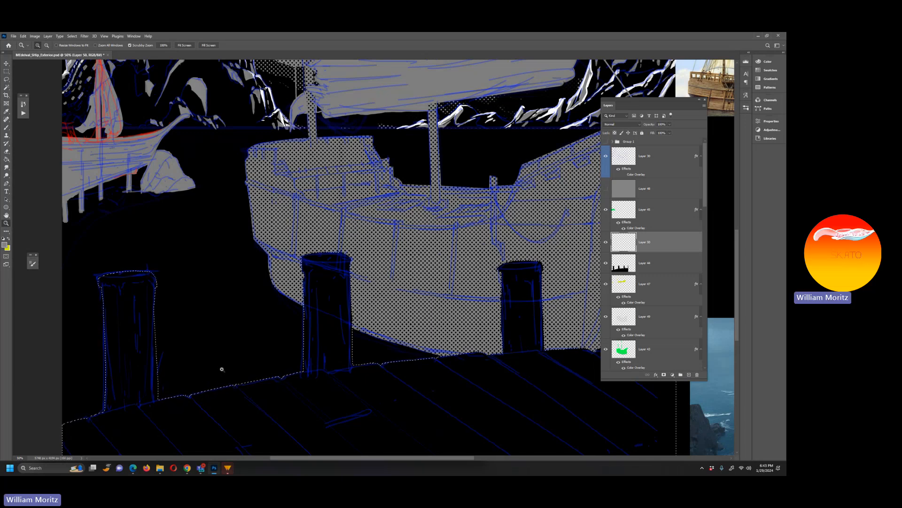
{"action": "key", "text": "b"}
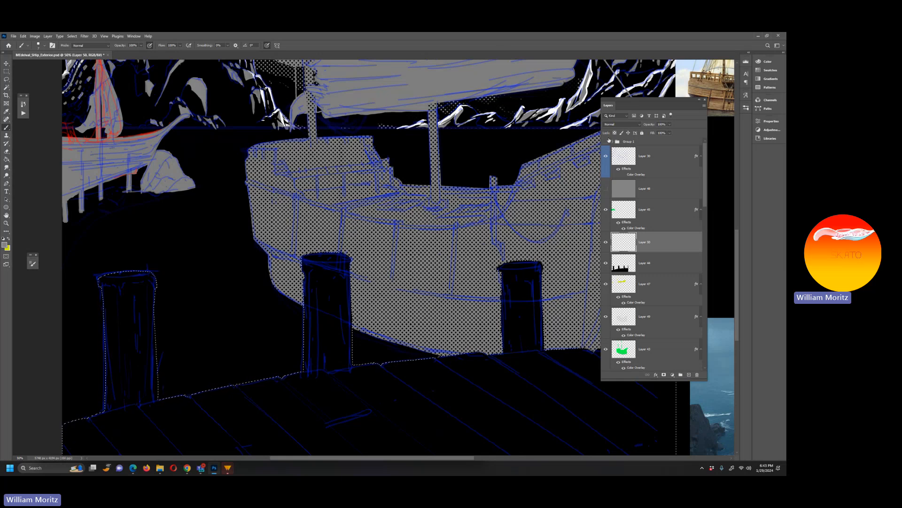
Check the scene with the character group temporarily shown and with the blue line sketch temporarily hidden
{"action": "left_click", "coordinate": [606, 141]}
{"action": "scroll", "coordinate": [376, 254], "scroll_direction": "up", "scroll_amount": 5}
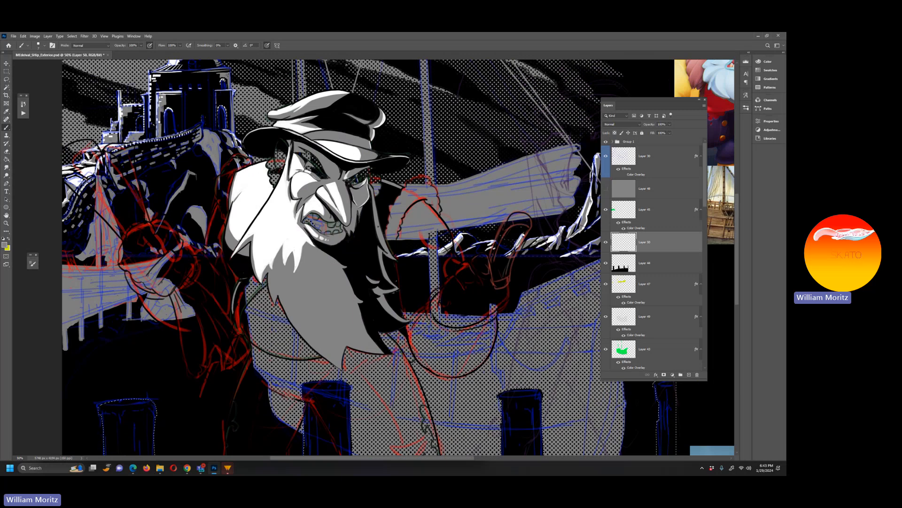
{"action": "left_click", "coordinate": [606, 243]}
{"action": "left_click", "coordinate": [605, 242]}
{"action": "left_click", "coordinate": [606, 142]}
{"action": "left_click", "coordinate": [6, 223]}
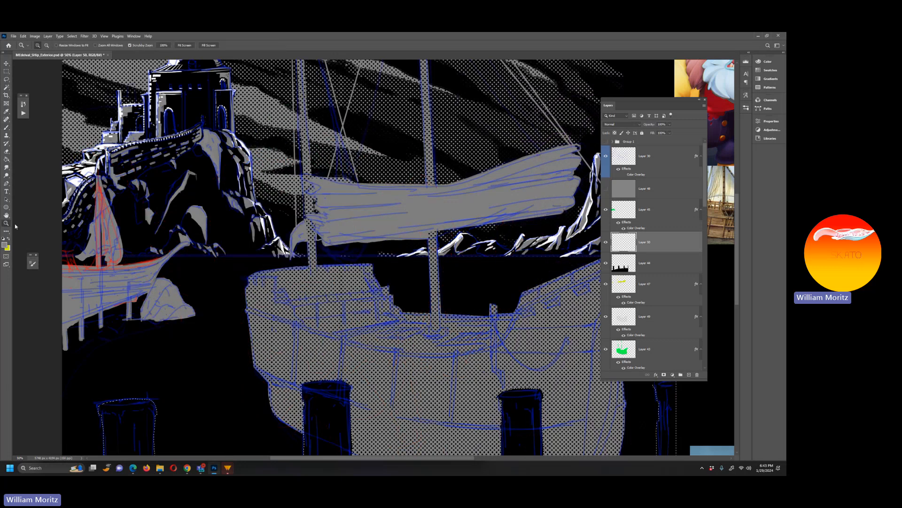
{"action": "left_click", "coordinate": [343, 221], "text": "alt"}
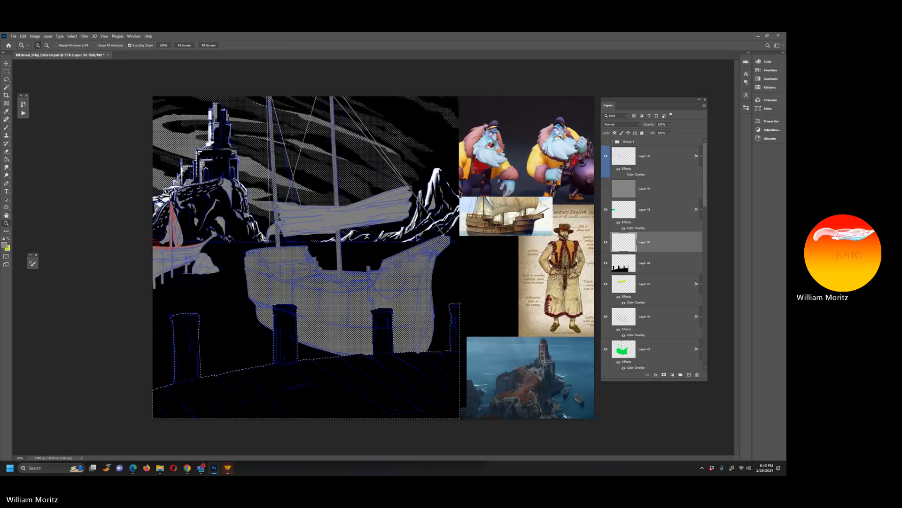
{"action": "left_click", "coordinate": [605, 158]}
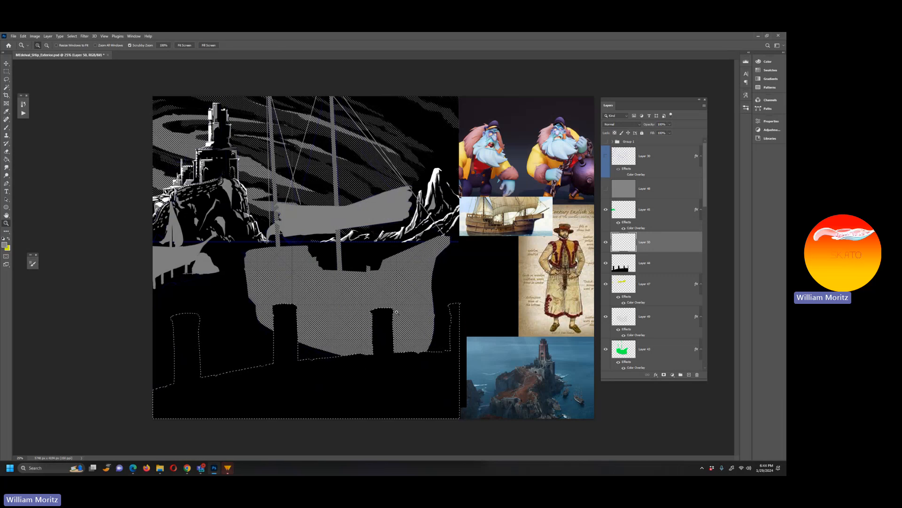
{"action": "left_click", "coordinate": [606, 158]}
Brush gray onto the top face of the leftmost dock post and add short ragged strokes around its rim
{"action": "mouse_move", "coordinate": [151, 372]}
{"action": "left_mouse_down"}
{"action": "mouse_move", "coordinate": [241, 312]}
{"action": "mouse_move", "coordinate": [226, 323]}
{"action": "left_mouse_up"}
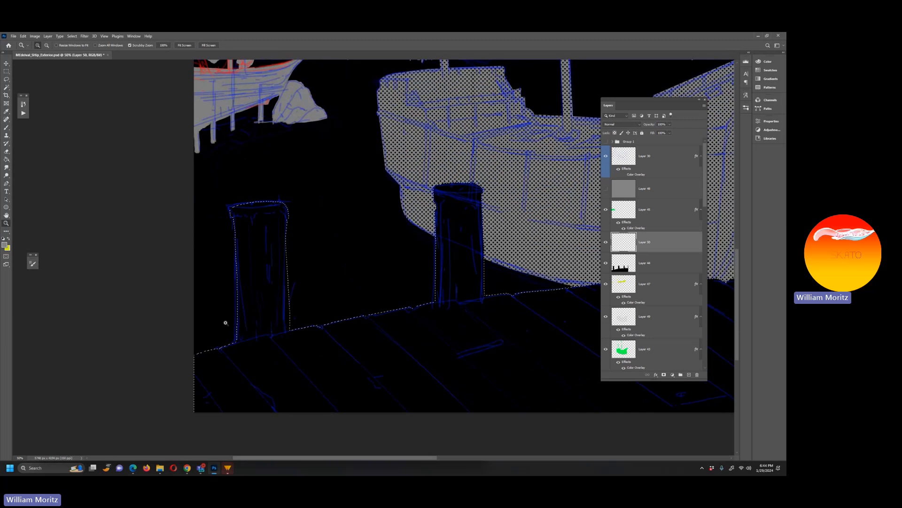
{"action": "key", "text": "b"}
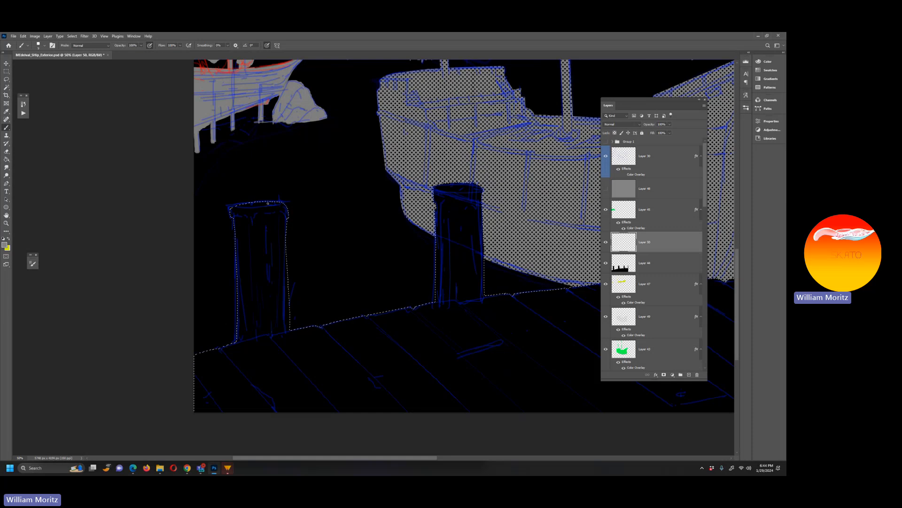
{"action": "key", "text": "bracketright"}
{"action": "key", "text": "bracketright"}
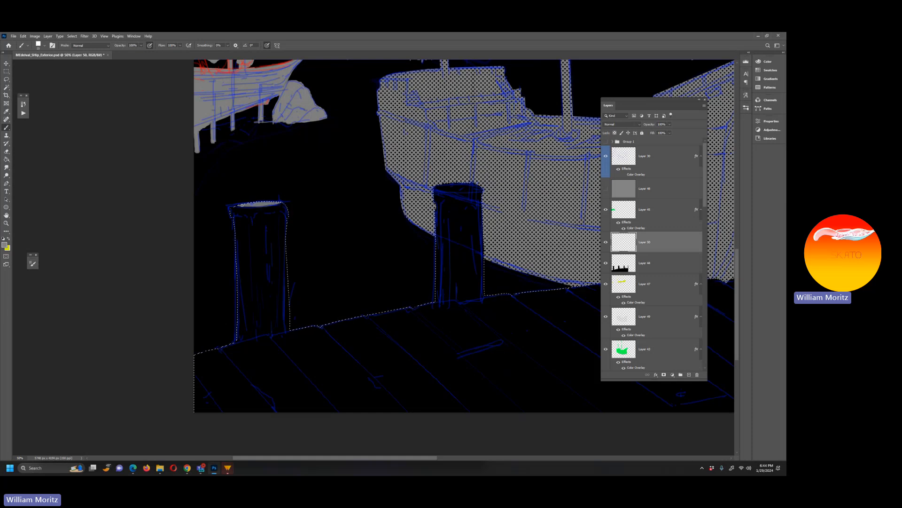
{"action": "key", "text": "bracketleft"}
{"action": "key", "text": "bracketleft"}
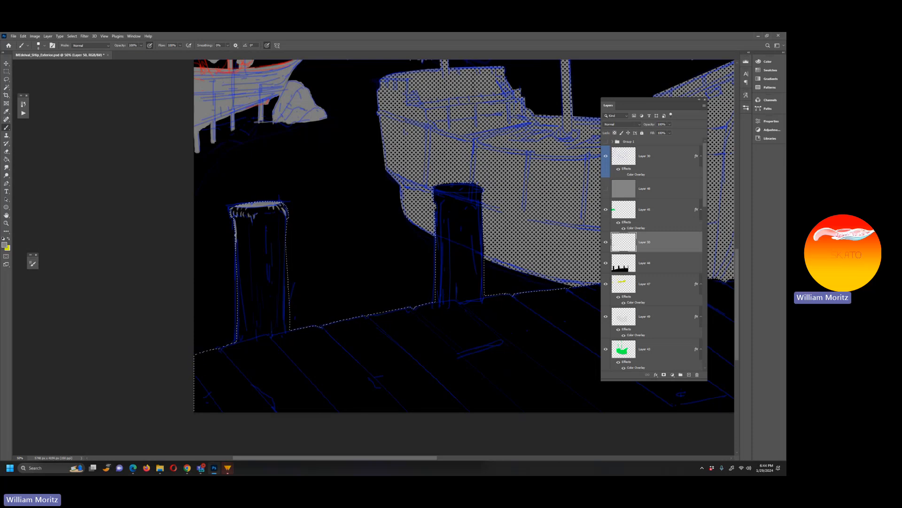
Brush a thick gray highlight down the left edge of the leftmost dock post to its base
{"action": "key", "text": "bracketright"}
{"action": "key", "text": "bracketright"}
{"action": "key", "text": "bracketright"}
{"action": "key", "text": "bracketright"}
{"action": "left_click_drag", "start_coordinate": [234, 226], "coordinate": [238, 267]}
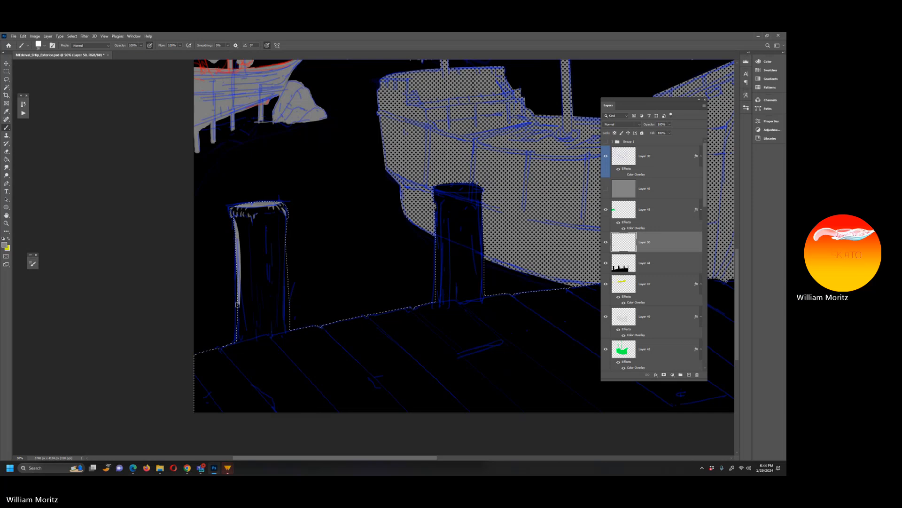
{"action": "key", "text": "bracketleft"}
{"action": "key", "text": "bracketleft"}
{"action": "key", "text": "bracketleft"}
{"action": "key", "text": "bracketleft"}
{"action": "key", "text": "bracketleft"}
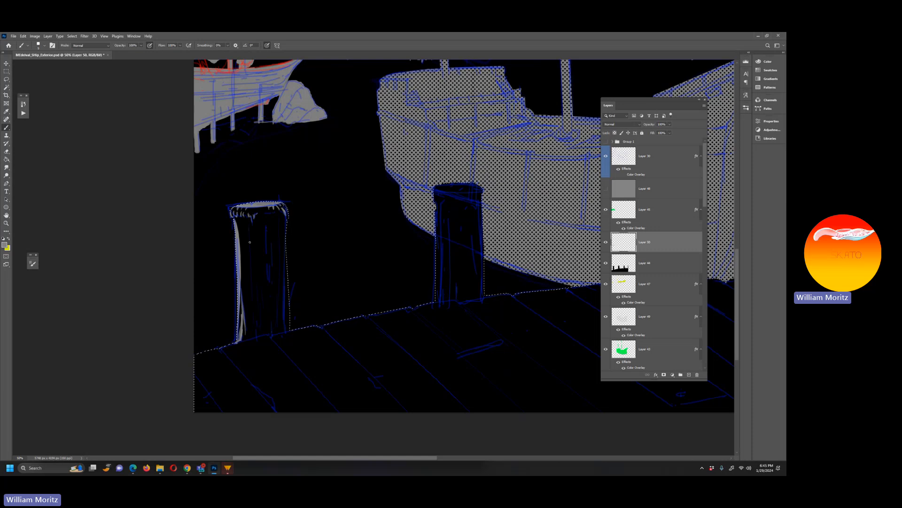
Add thin gray wood-grain strokes to the leftmost post and a narrow highlight down its right edge
{"action": "mouse_move", "coordinate": [249, 228]}
{"action": "left_mouse_down"}
{"action": "mouse_move", "coordinate": [250, 293]}
{"action": "mouse_move", "coordinate": [249, 243]}
{"action": "left_mouse_up"}
{"action": "left_click_drag", "start_coordinate": [254, 275], "coordinate": [256, 294]}
{"action": "left_click_drag", "start_coordinate": [239, 221], "coordinate": [239, 234]}
{"action": "left_click_drag", "start_coordinate": [239, 308], "coordinate": [239, 330]}
{"action": "left_click_drag", "start_coordinate": [285, 218], "coordinate": [286, 268]}
{"action": "left_click_drag", "start_coordinate": [285, 237], "coordinate": [289, 322]}
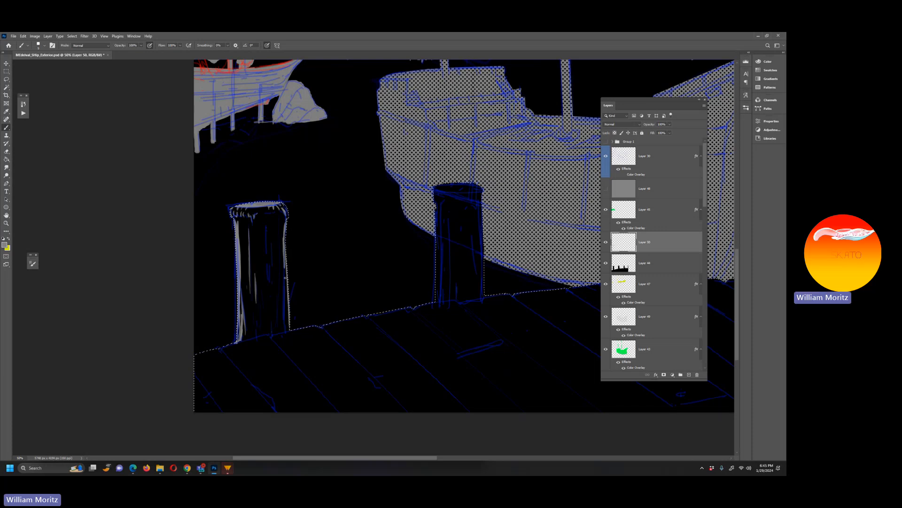
{"action": "left_click_drag", "start_coordinate": [284, 271], "coordinate": [285, 285]}
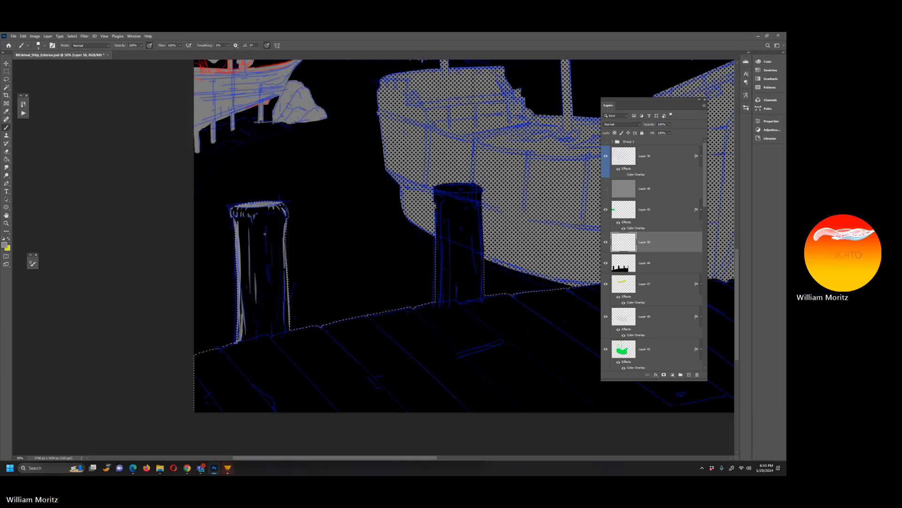
Brush more gray wood-grain strokes down the right-hand part of the leftmost dock post to its base
{"action": "mouse_move", "coordinate": [265, 228]}
{"action": "left_mouse_down"}
{"action": "mouse_move", "coordinate": [270, 266]}
{"action": "mouse_move", "coordinate": [264, 225]}
{"action": "mouse_move", "coordinate": [270, 247]}
{"action": "left_mouse_up"}
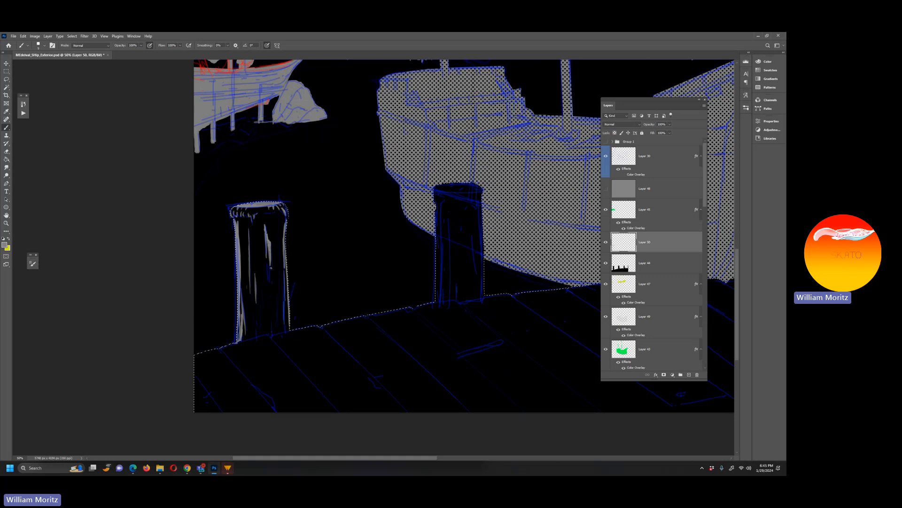
{"action": "left_click_drag", "start_coordinate": [269, 269], "coordinate": [270, 299]}
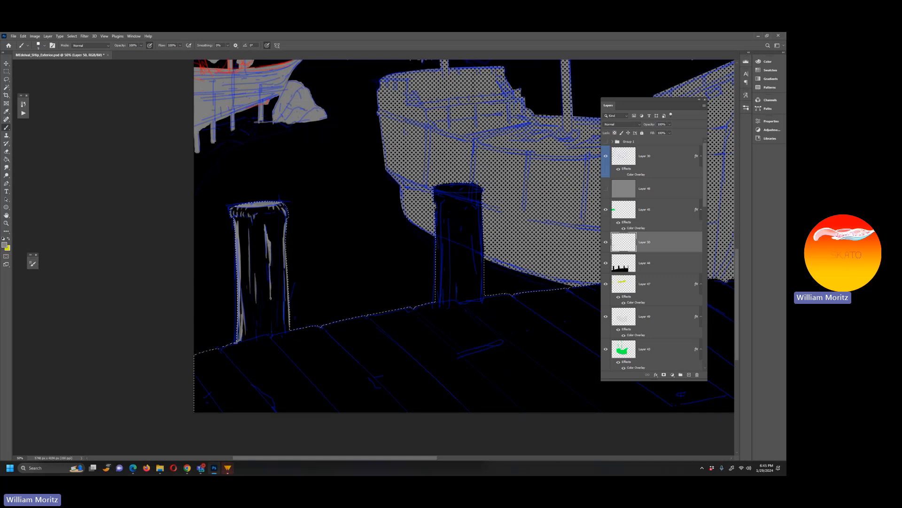
{"action": "mouse_move", "coordinate": [267, 265]}
{"action": "left_mouse_down"}
{"action": "mouse_move", "coordinate": [269, 275]}
{"action": "mouse_move", "coordinate": [269, 266]}
{"action": "left_mouse_up"}
{"action": "left_click_drag", "start_coordinate": [266, 263], "coordinate": [266, 276]}
{"action": "left_click_drag", "start_coordinate": [269, 312], "coordinate": [271, 331]}
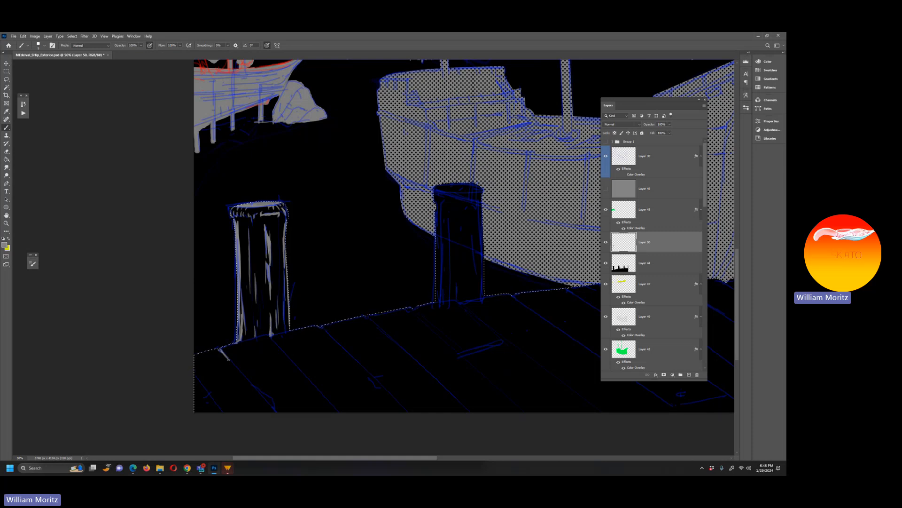
Brush thin gray lines along the first two plank seams at the dock's lower-left corner
{"action": "left_click_drag", "start_coordinate": [237, 370], "coordinate": [275, 409]}
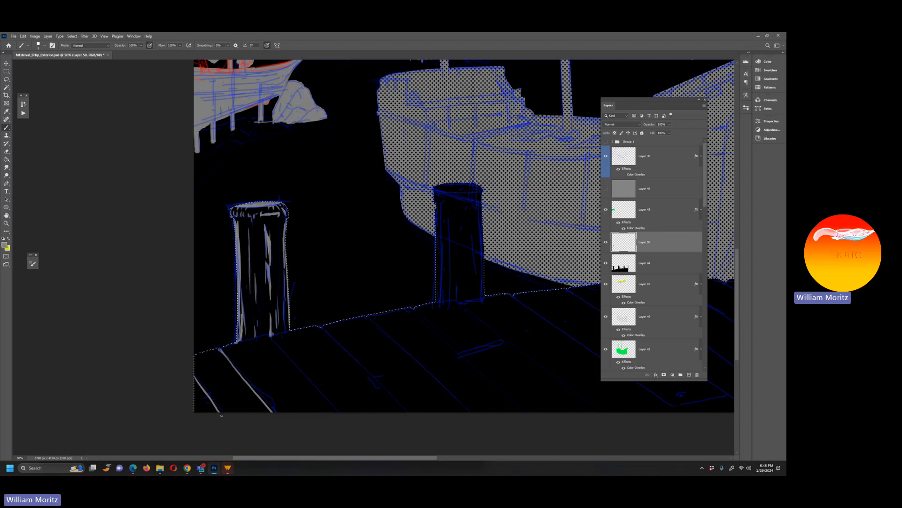
{"action": "left_click_drag", "start_coordinate": [195, 369], "coordinate": [226, 414]}
Fill the lower-left dock planks with tapering gray wood-grain strokes, thick at the back edge and thinning toward the front
{"action": "key", "text": "bracketright"}
{"action": "key", "text": "bracketright"}
{"action": "key", "text": "bracketright"}
{"action": "key", "text": "bracketright"}
{"action": "key", "text": "bracketright"}
{"action": "key", "text": "bracketright"}
{"action": "key", "text": "bracketright"}
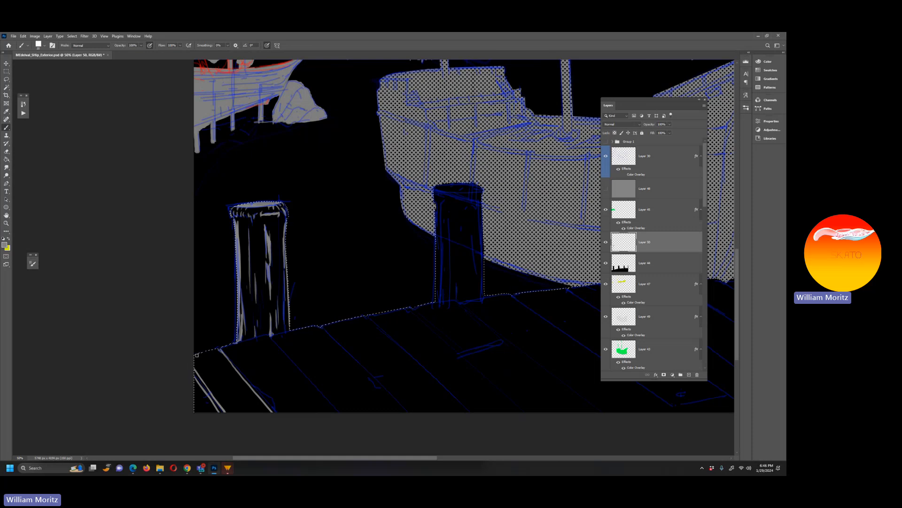
{"action": "left_click_drag", "start_coordinate": [219, 352], "coordinate": [244, 394]}
{"action": "left_click_drag", "start_coordinate": [217, 352], "coordinate": [242, 387]}
{"action": "key", "text": "bracketleft"}
{"action": "key", "text": "bracketleft"}
{"action": "key", "text": "bracketleft"}
{"action": "key", "text": "bracketleft"}
{"action": "key", "text": "bracketleft"}
{"action": "key", "text": "bracketleft"}
{"action": "key", "text": "bracketleft"}
{"action": "mouse_move", "coordinate": [220, 352]}
{"action": "left_mouse_down"}
{"action": "mouse_move", "coordinate": [230, 365]}
{"action": "mouse_move", "coordinate": [217, 352]}
{"action": "left_mouse_up"}
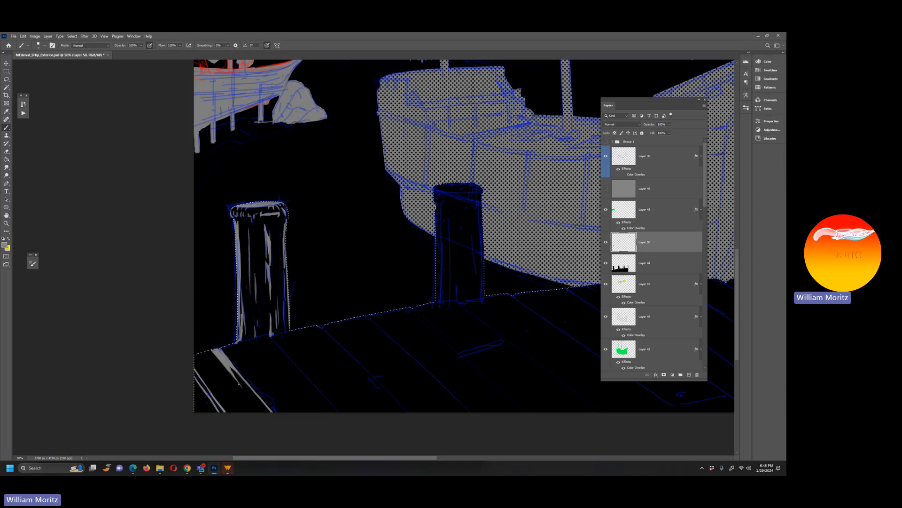
{"action": "left_click_drag", "start_coordinate": [232, 376], "coordinate": [241, 388]}
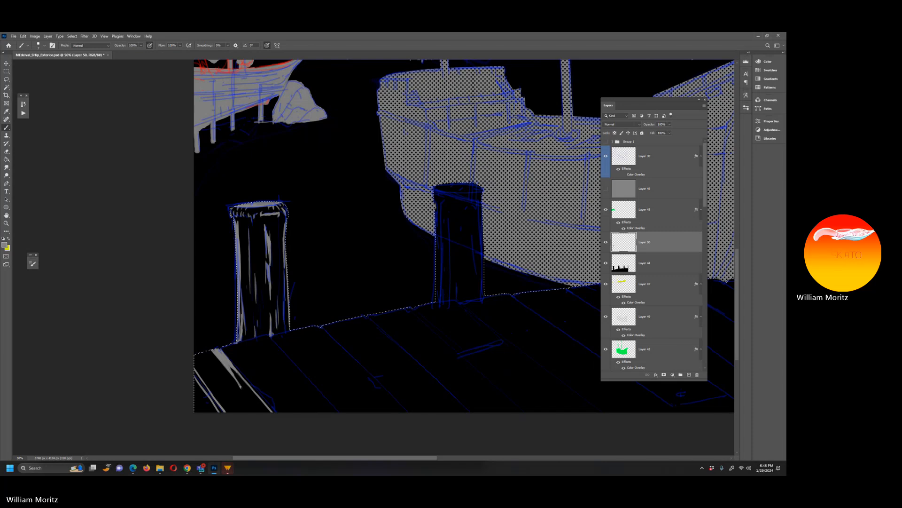
{"action": "mouse_move", "coordinate": [198, 358]}
{"action": "left_mouse_down"}
{"action": "mouse_move", "coordinate": [218, 395]}
{"action": "mouse_move", "coordinate": [193, 358]}
{"action": "mouse_move", "coordinate": [206, 361]}
{"action": "mouse_move", "coordinate": [228, 392]}
{"action": "left_mouse_up"}
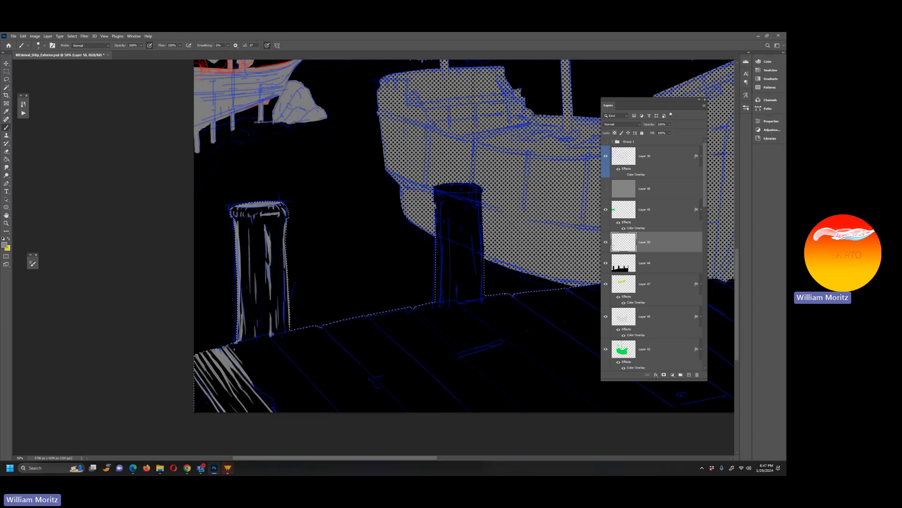
Brush tapering gray wood-grain strokes onto the next plank, starting at the foot of the leftmost dock post
{"action": "key", "text": "]"}
{"action": "key", "text": "]"}
{"action": "key", "text": "]"}
{"action": "key", "text": "]"}
{"action": "key", "text": "]"}
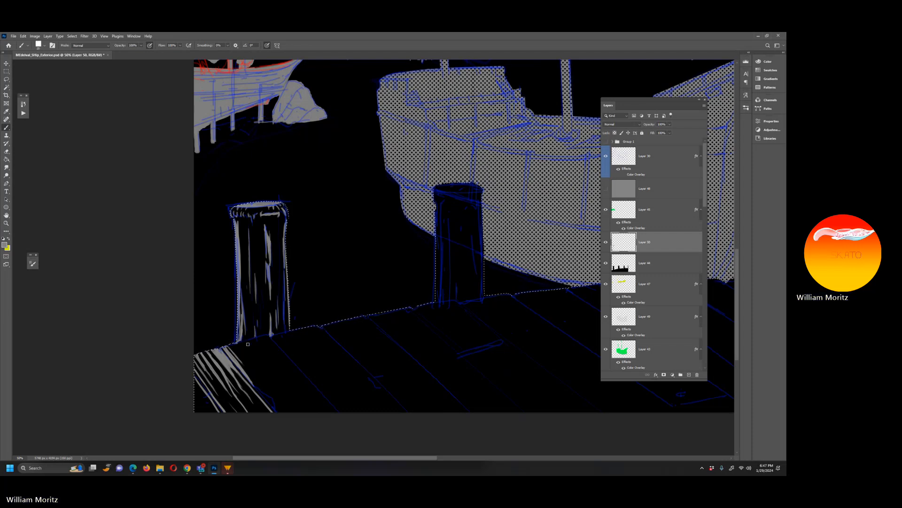
{"action": "key", "text": "["}
{"action": "key", "text": "["}
{"action": "key", "text": "["}
{"action": "key", "text": "["}
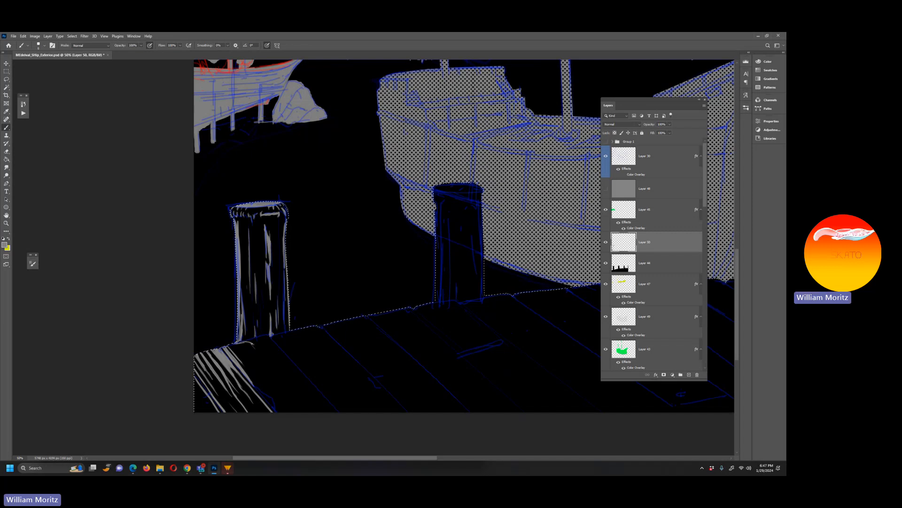
{"action": "left_click_drag", "start_coordinate": [253, 344], "coordinate": [277, 374]}
{"action": "mouse_move", "coordinate": [246, 345]}
{"action": "left_mouse_down"}
{"action": "mouse_move", "coordinate": [288, 407]}
{"action": "mouse_move", "coordinate": [275, 386]}
{"action": "left_mouse_up"}
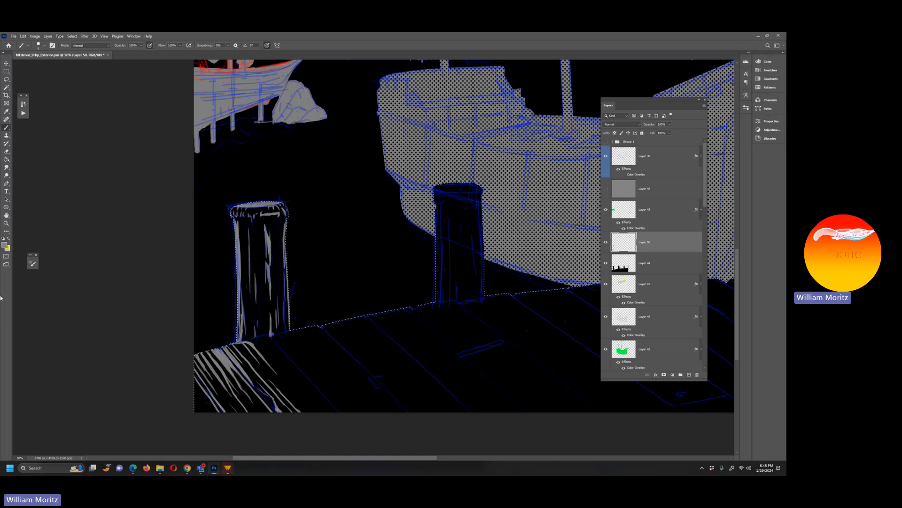
Extend the gray wood-grain hatching across the dock planks up to the second post
{"action": "left_click_drag", "start_coordinate": [401, 219], "coordinate": [266, 232]}
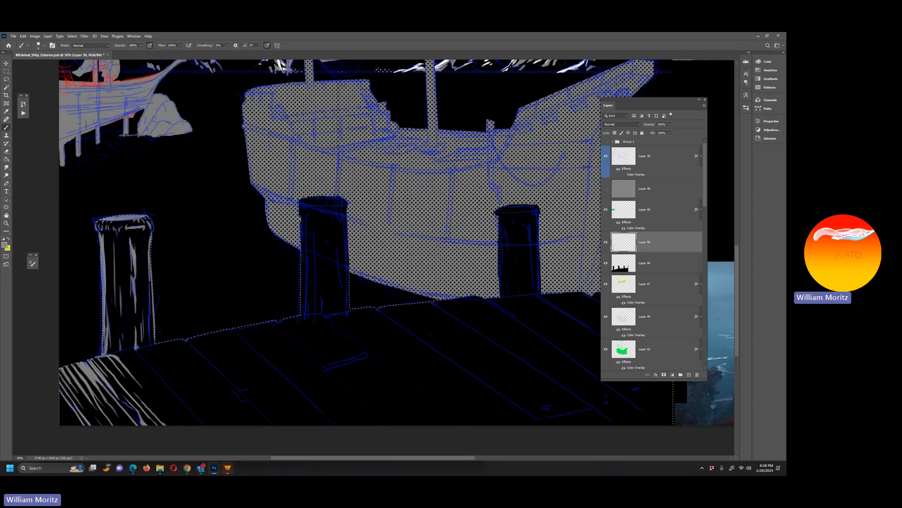
{"action": "left_click", "coordinate": [7, 222]}
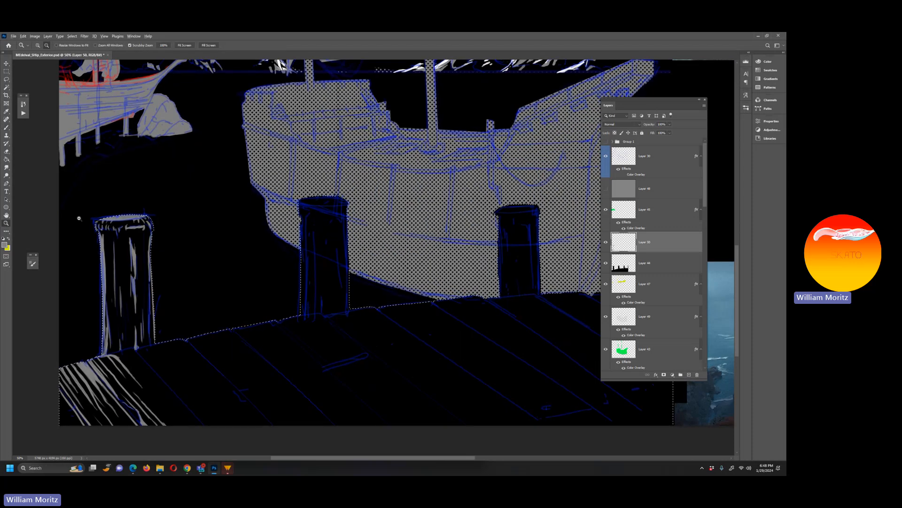
{"action": "left_click", "coordinate": [207, 217], "text": "alt"}
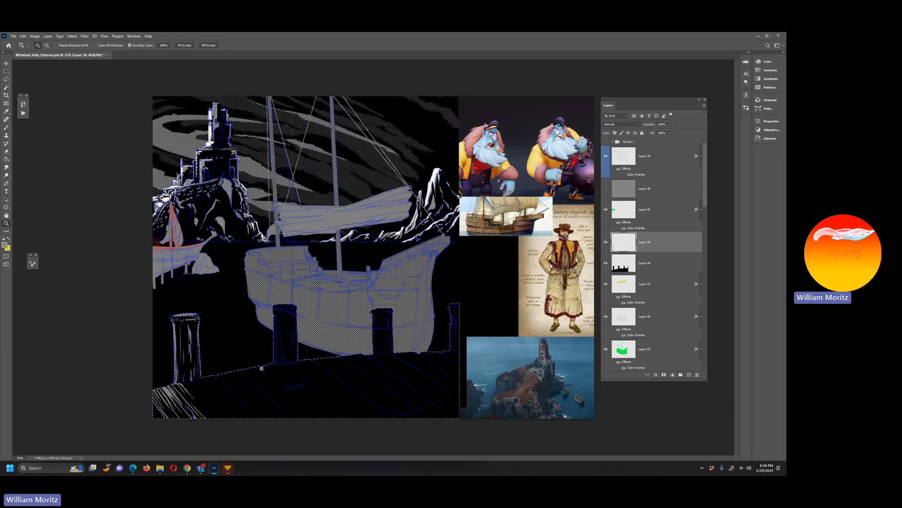
{"action": "key", "text": "b"}
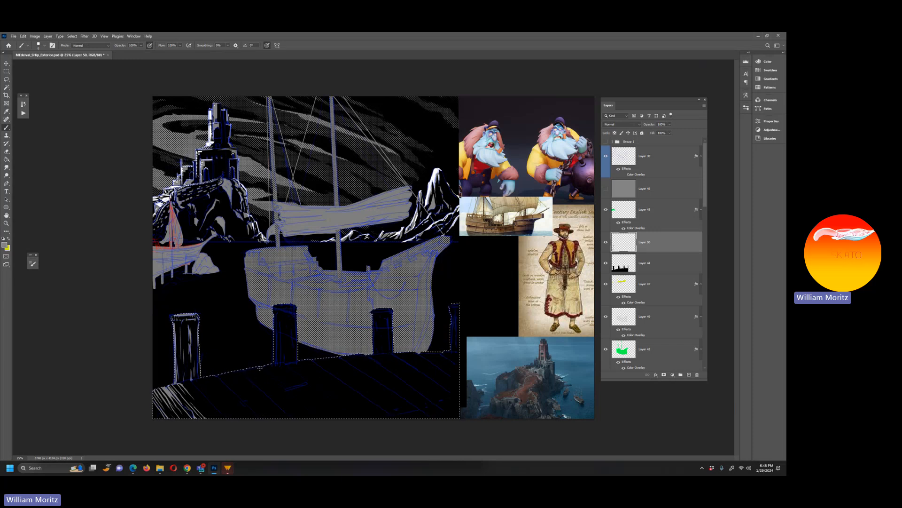
{"action": "key", "text": "bracketright"}
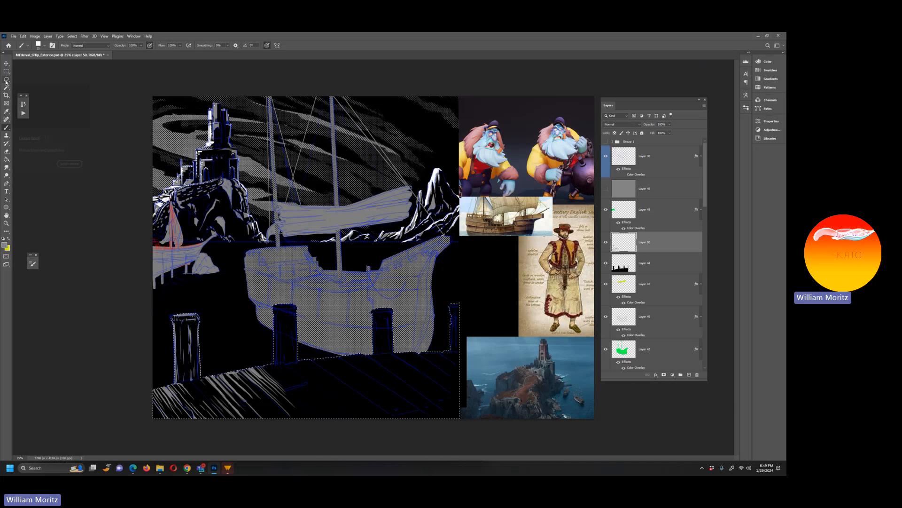
Clear the dock selection, lasso the gray plank hatching and duplicate it onto a new layer
{"action": "key", "text": "l"}
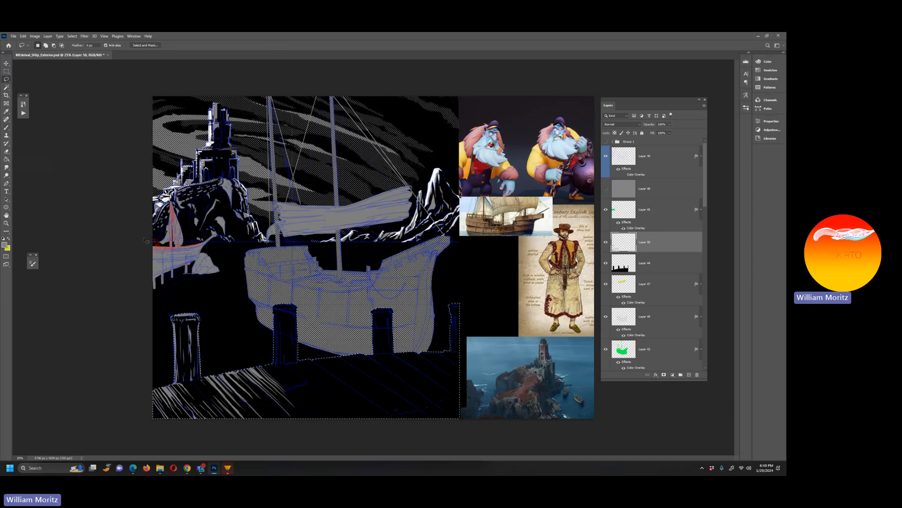
{"action": "key", "text": "ctrl+d"}
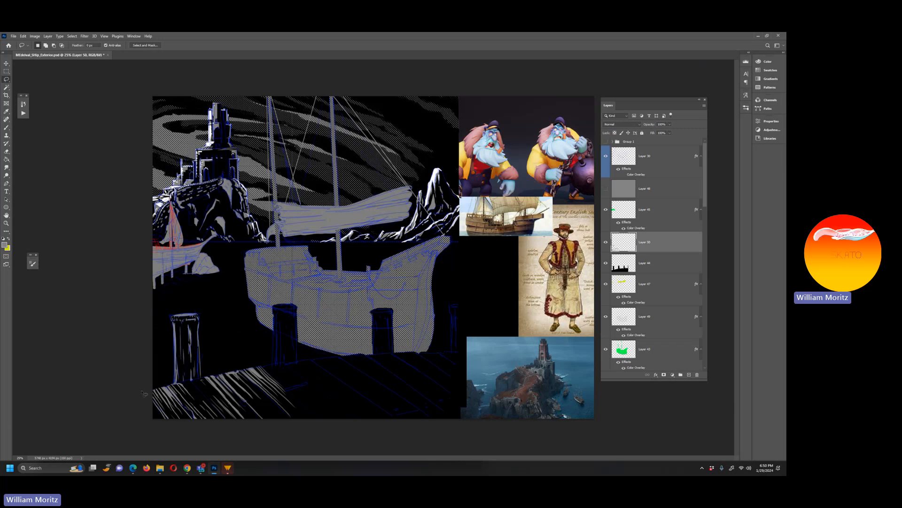
{"action": "mouse_move", "coordinate": [269, 367]}
{"action": "left_mouse_down"}
{"action": "mouse_move", "coordinate": [147, 393]}
{"action": "mouse_move", "coordinate": [136, 432]}
{"action": "mouse_move", "coordinate": [259, 452]}
{"action": "mouse_move", "coordinate": [315, 421]}
{"action": "mouse_move", "coordinate": [261, 364]}
{"action": "left_mouse_up"}
{"action": "key", "text": "ctrl+j"}
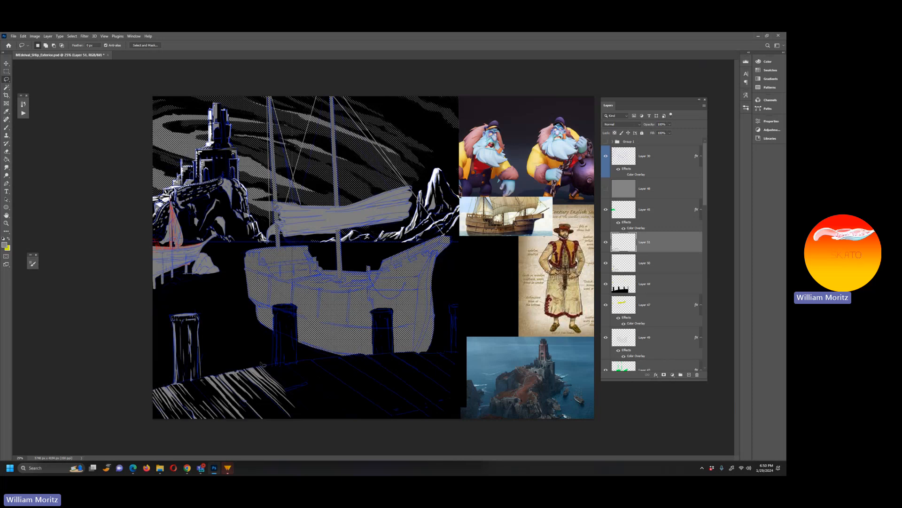
Move the hatching copy onto the bare planks beyond the original and rotate it clockwise about 7°
{"action": "key", "text": "v"}
{"action": "left_click_drag", "start_coordinate": [260, 363], "coordinate": [277, 361]}
{"action": "mouse_move", "coordinate": [207, 391]}
{"action": "left_mouse_down"}
{"action": "mouse_move", "coordinate": [329, 372]}
{"action": "mouse_move", "coordinate": [343, 376]}
{"action": "mouse_move", "coordinate": [337, 382]}
{"action": "left_mouse_up"}
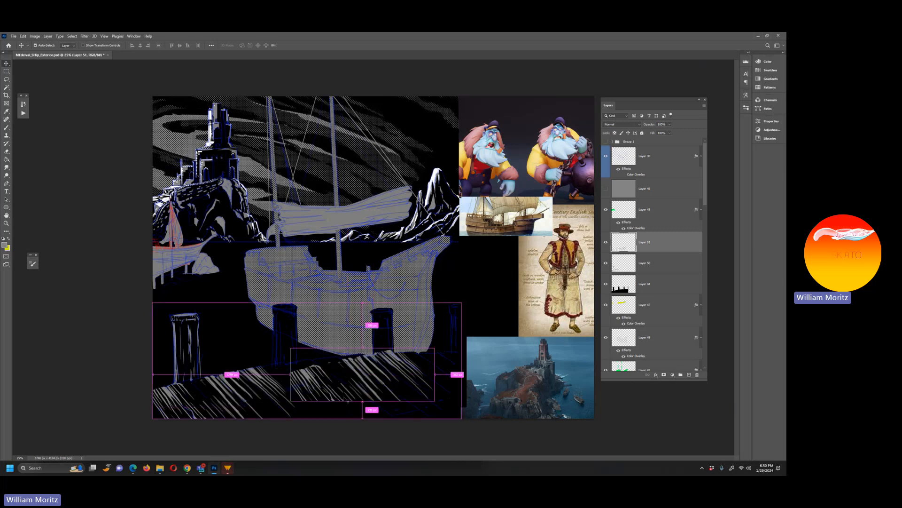
{"action": "key", "text": "ctrl+t"}
{"action": "left_click_drag", "start_coordinate": [438, 407], "coordinate": [434, 416]}
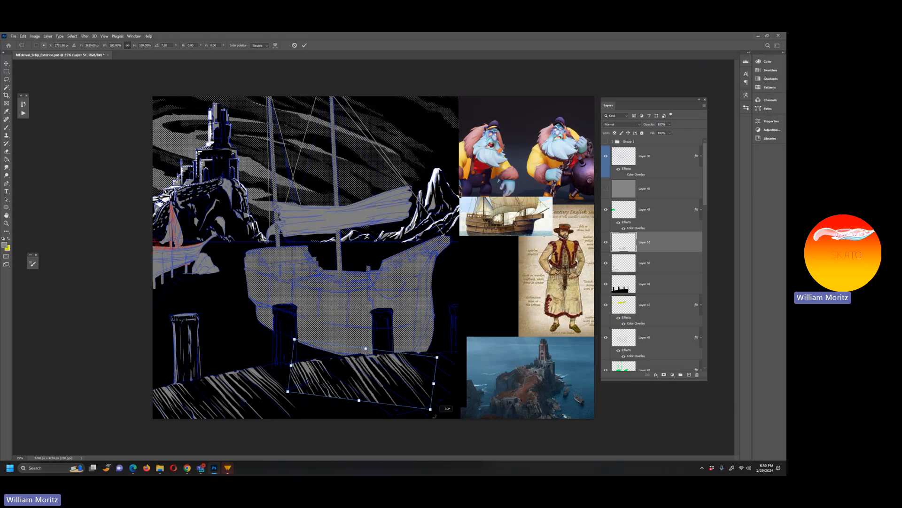
Distort the hatching copy to follow the dock's edge and plank perspective, and merge it into the original hatching layer
{"action": "left_click", "coordinate": [23, 36]}
{"action": "mouse_move", "coordinate": [52, 176]}
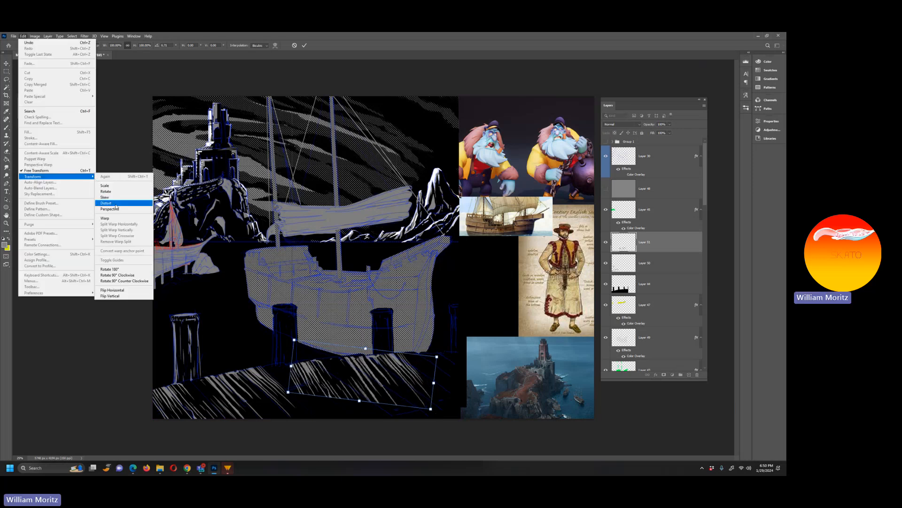
{"action": "left_click", "coordinate": [116, 204]}
{"action": "mouse_move", "coordinate": [335, 400]}
{"action": "left_mouse_down"}
{"action": "mouse_move", "coordinate": [409, 412]}
{"action": "mouse_move", "coordinate": [444, 399]}
{"action": "left_mouse_up"}
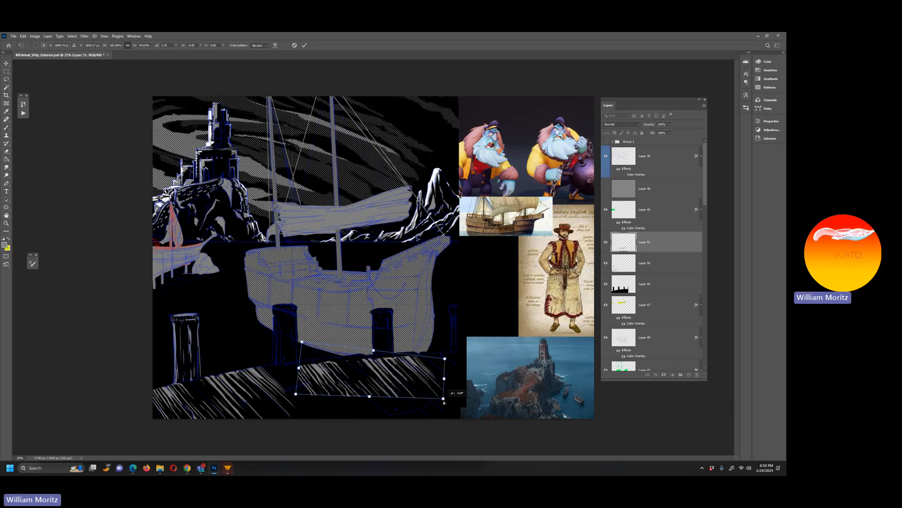
{"action": "mouse_move", "coordinate": [296, 393]}
{"action": "left_mouse_down"}
{"action": "mouse_move", "coordinate": [310, 409]}
{"action": "mouse_move", "coordinate": [316, 360]}
{"action": "left_mouse_up"}
{"action": "left_click_drag", "start_coordinate": [423, 350], "coordinate": [409, 355]}
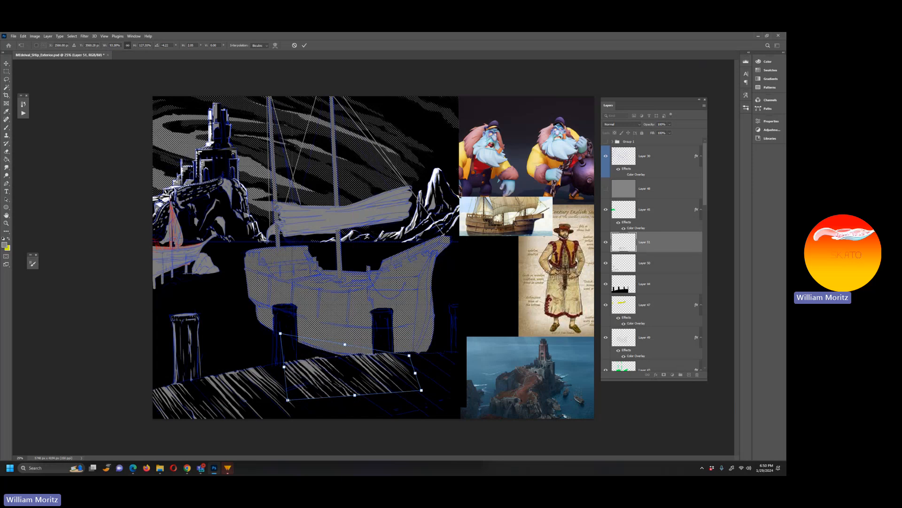
{"action": "left_click_drag", "start_coordinate": [421, 391], "coordinate": [432, 385]}
{"action": "left_click_drag", "start_coordinate": [280, 333], "coordinate": [290, 340]}
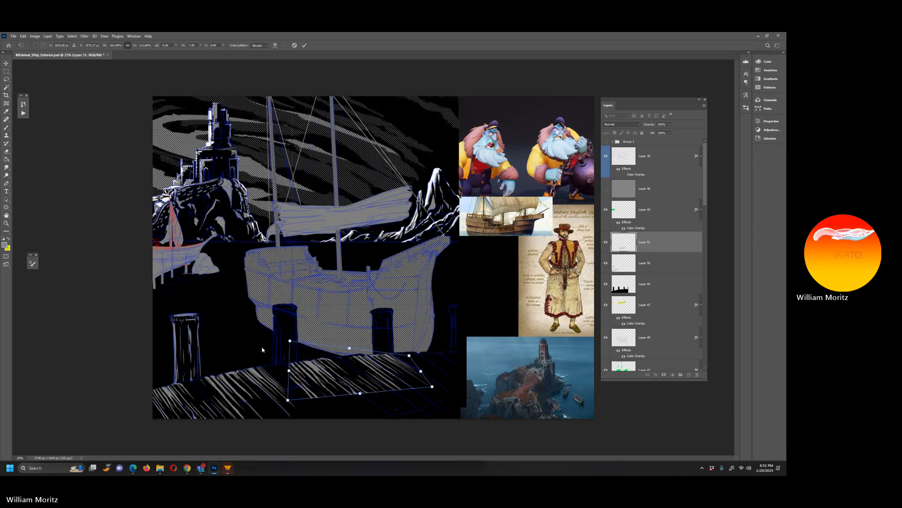
{"action": "key", "text": "Return"}
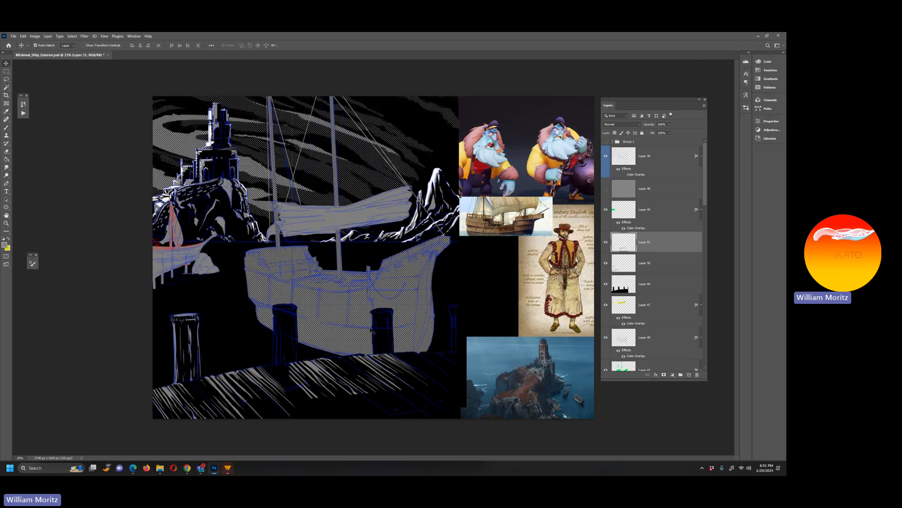
{"action": "key", "text": "ctrl"}
{"action": "key", "text": "ctrl+e"}
Load the dock silhouette of Layer 44 as a selection and add a new layer above the plank hatching layer
{"action": "left_click", "coordinate": [619, 264]}
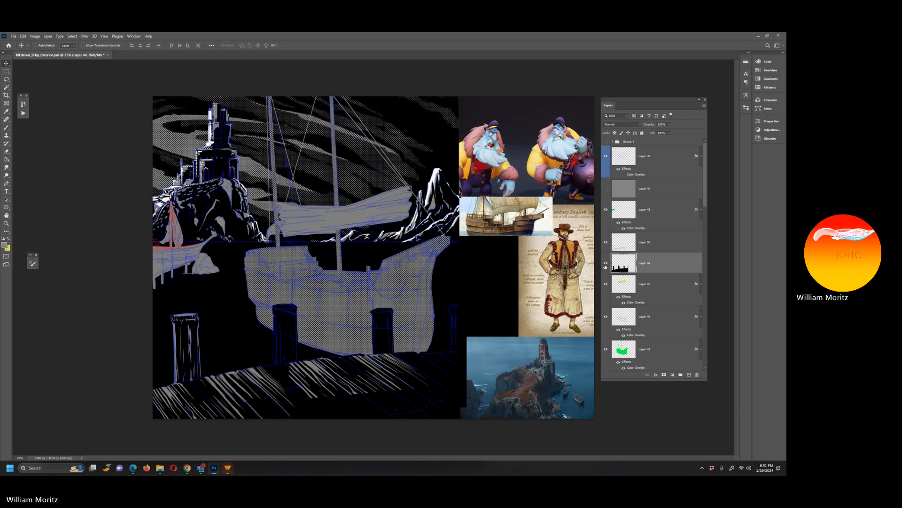
{"action": "left_click", "coordinate": [606, 263]}
{"action": "left_click", "coordinate": [605, 263]}
{"action": "left_click", "coordinate": [622, 264], "text": "ctrl"}
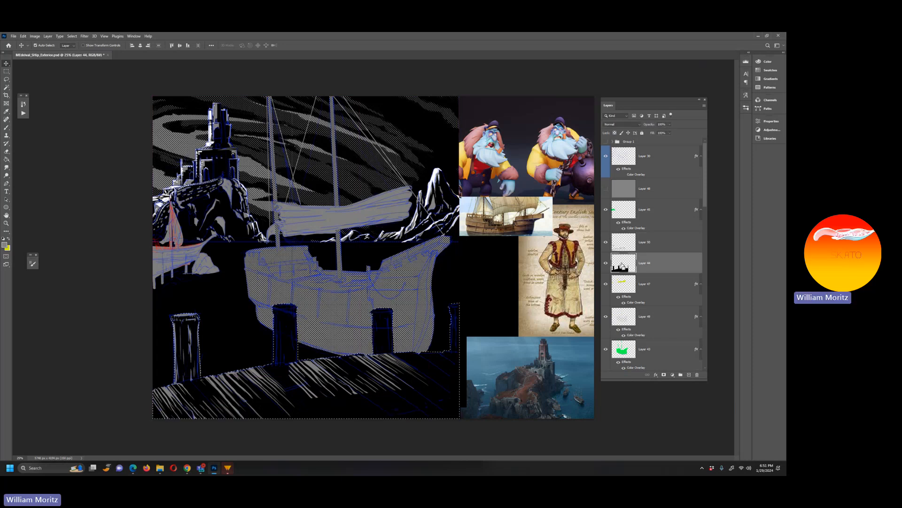
{"action": "left_click", "coordinate": [618, 237]}
{"action": "left_click", "coordinate": [689, 374]}
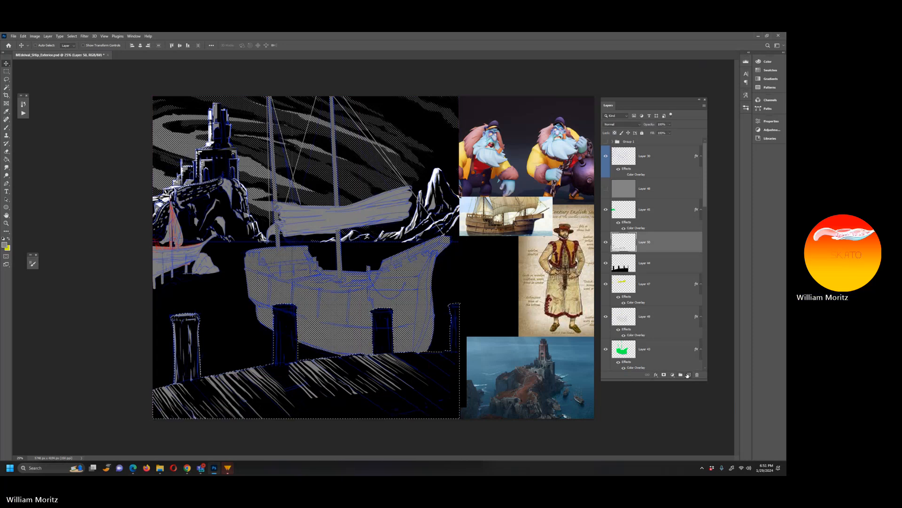
Brush gray onto the top face of the second dock post
{"action": "left_click", "coordinate": [6, 223]}
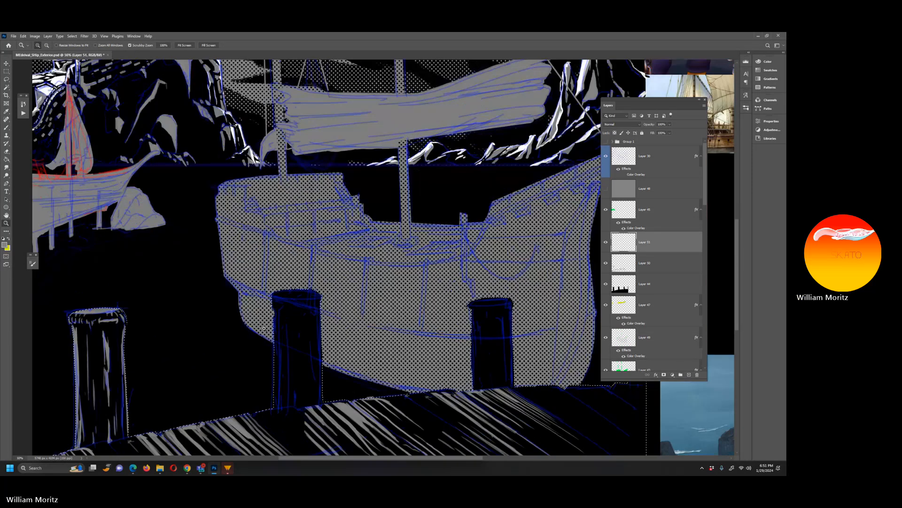
{"action": "left_click", "coordinate": [277, 321]}
{"action": "key", "text": "b"}
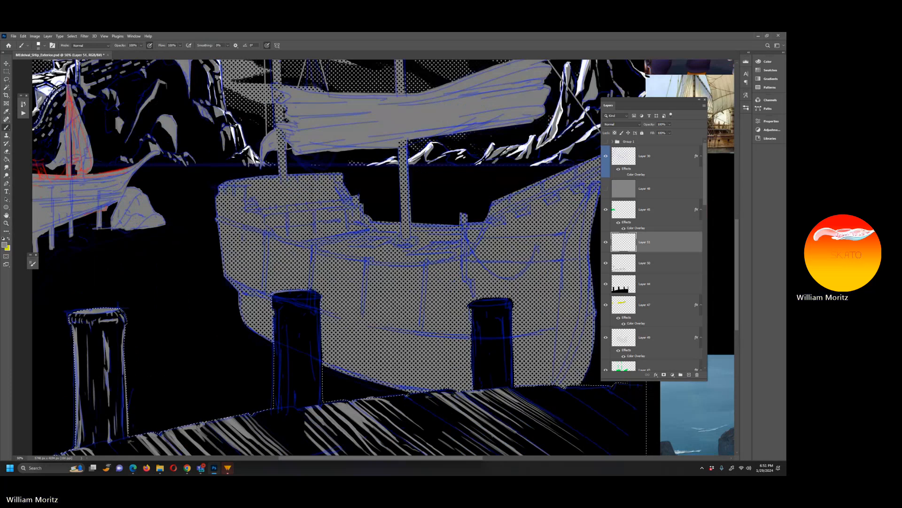
{"action": "mouse_move", "coordinate": [291, 297]}
{"action": "left_mouse_down"}
{"action": "mouse_move", "coordinate": [320, 296]}
{"action": "mouse_move", "coordinate": [296, 292]}
{"action": "left_mouse_up"}
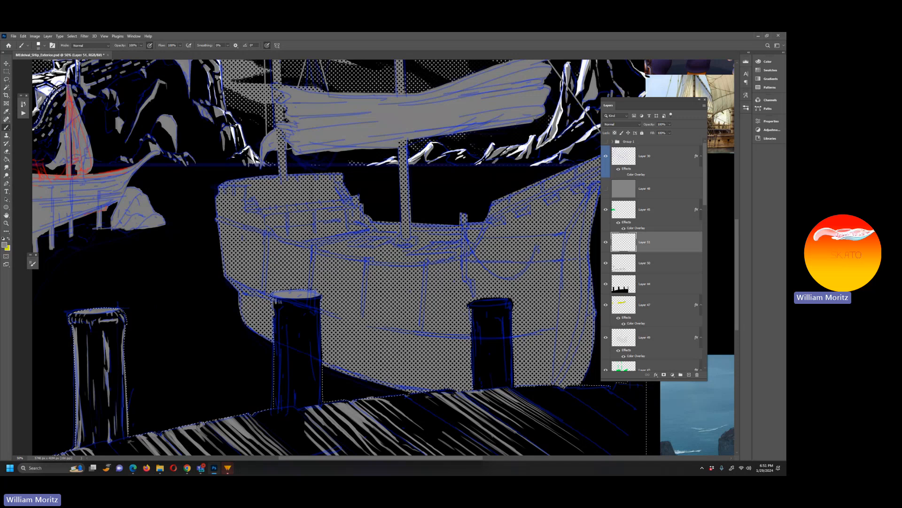
Brush narrow gray highlights down the left and right edges of the second dock post
{"action": "left_click_drag", "start_coordinate": [276, 314], "coordinate": [275, 378]}
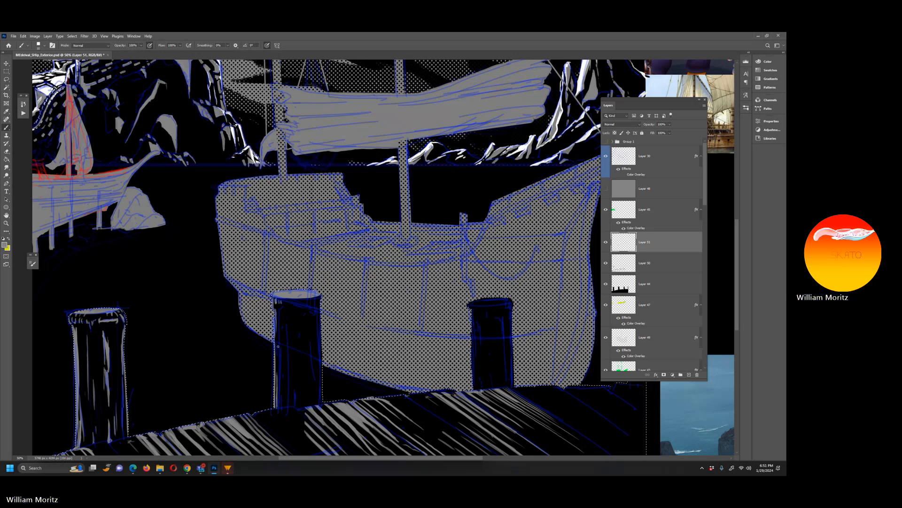
{"action": "mouse_move", "coordinate": [278, 346]}
{"action": "left_mouse_down"}
{"action": "mouse_move", "coordinate": [278, 306]}
{"action": "mouse_move", "coordinate": [281, 406]}
{"action": "mouse_move", "coordinate": [280, 383]}
{"action": "left_mouse_up"}
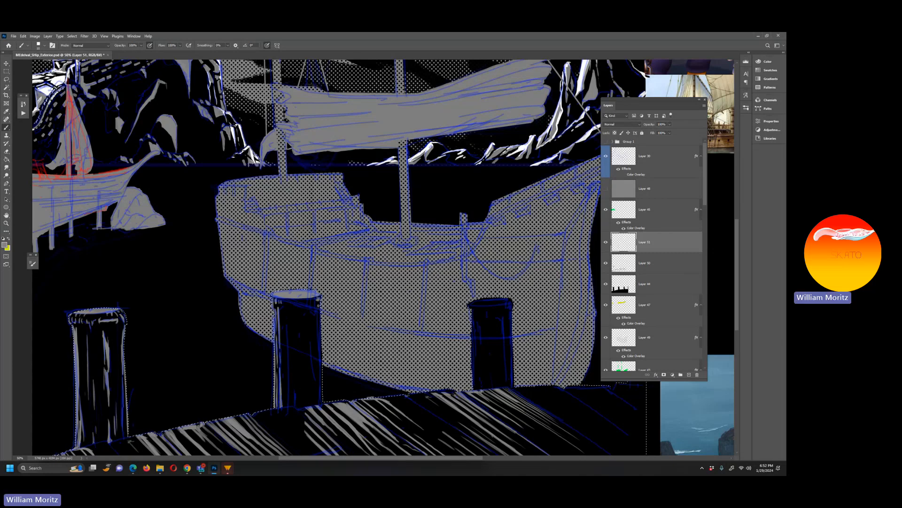
{"action": "left_click_drag", "start_coordinate": [319, 304], "coordinate": [322, 402]}
{"action": "left_click_drag", "start_coordinate": [316, 303], "coordinate": [318, 383]}
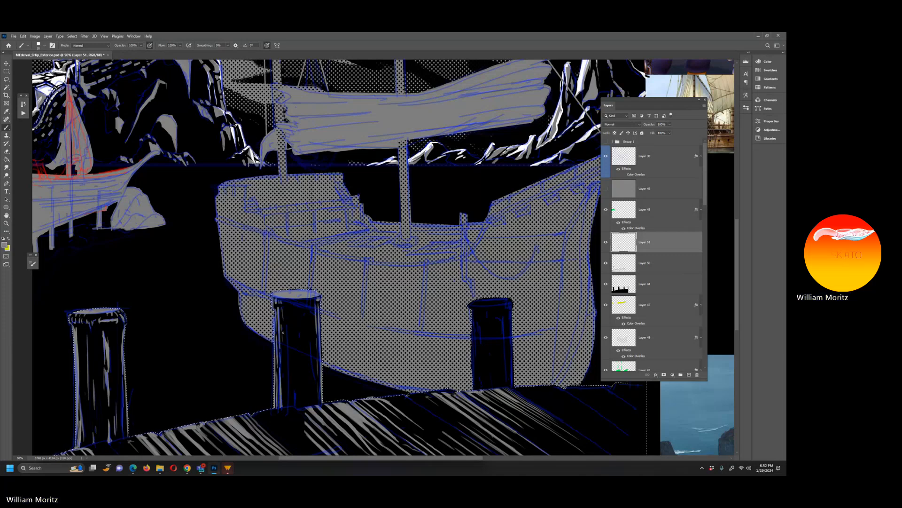
Brush gray grain streaks and small knot dots onto the lower parts of the first and second dock posts
{"action": "left_click_drag", "start_coordinate": [284, 357], "coordinate": [286, 396]}
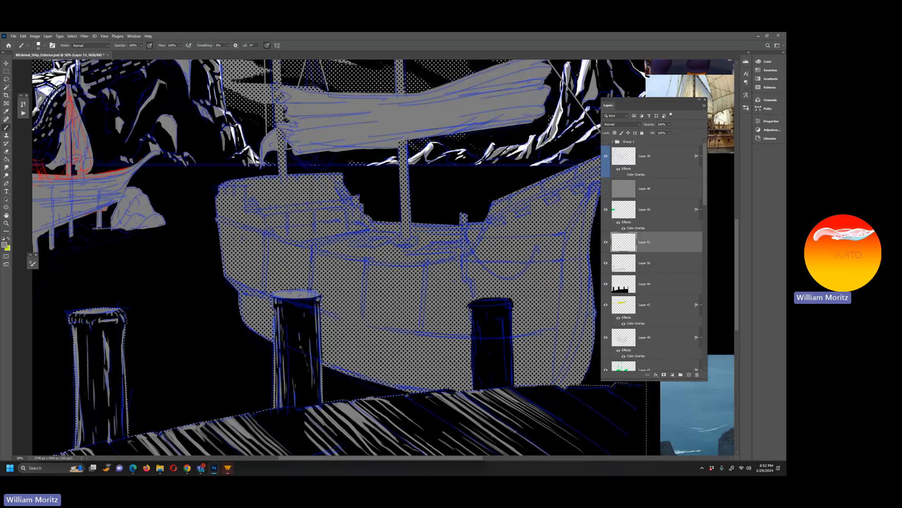
{"action": "left_click_drag", "start_coordinate": [301, 360], "coordinate": [302, 405]}
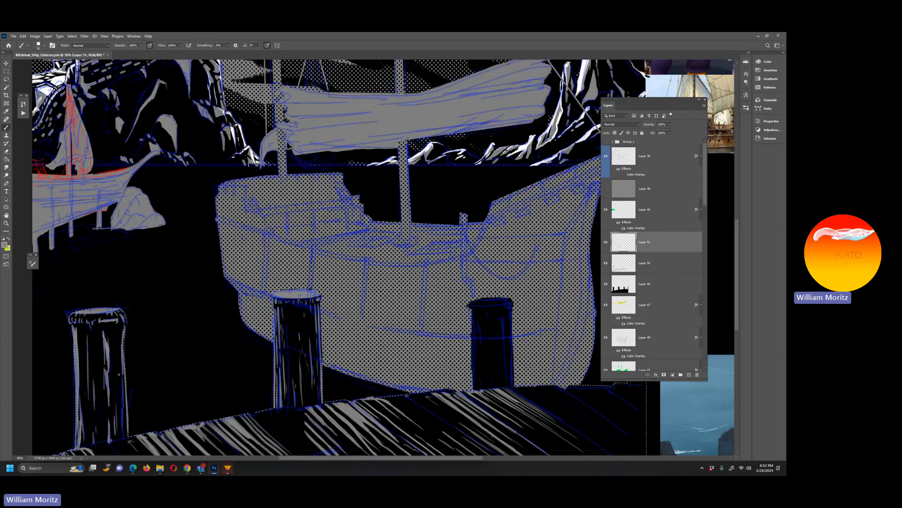
{"action": "right_click", "coordinate": [119, 374]}
{"action": "key", "text": "Escape"}
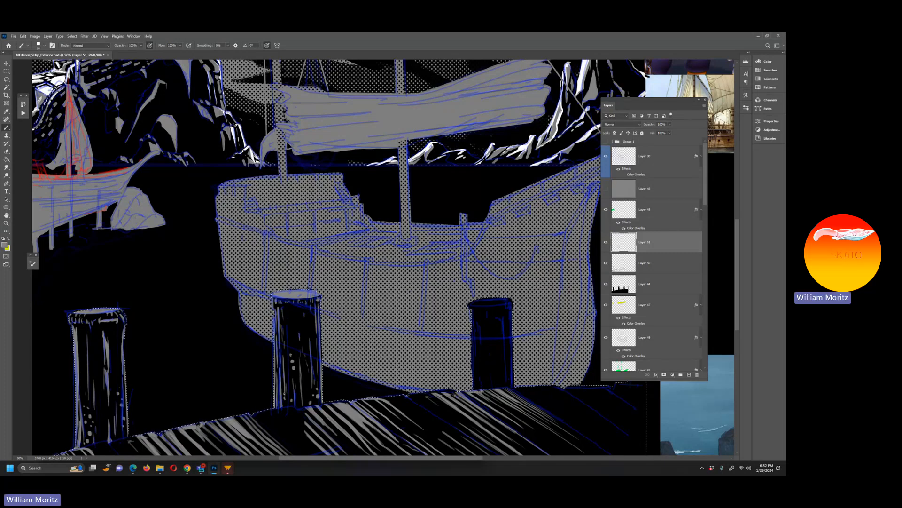
Brush gray highlights onto the third and fourth dock posts and extend the gray hatching across the remaining planks
{"action": "key", "text": "z"}
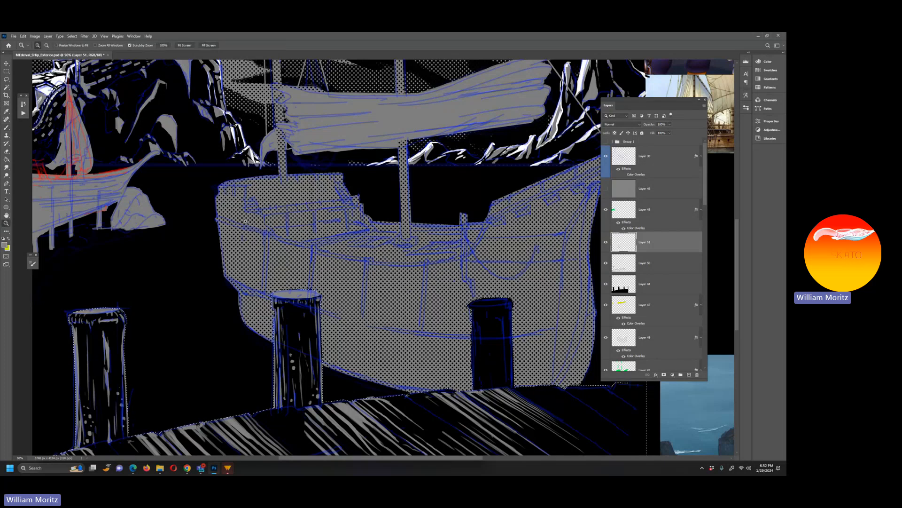
{"action": "left_click", "coordinate": [410, 269], "text": "alt"}
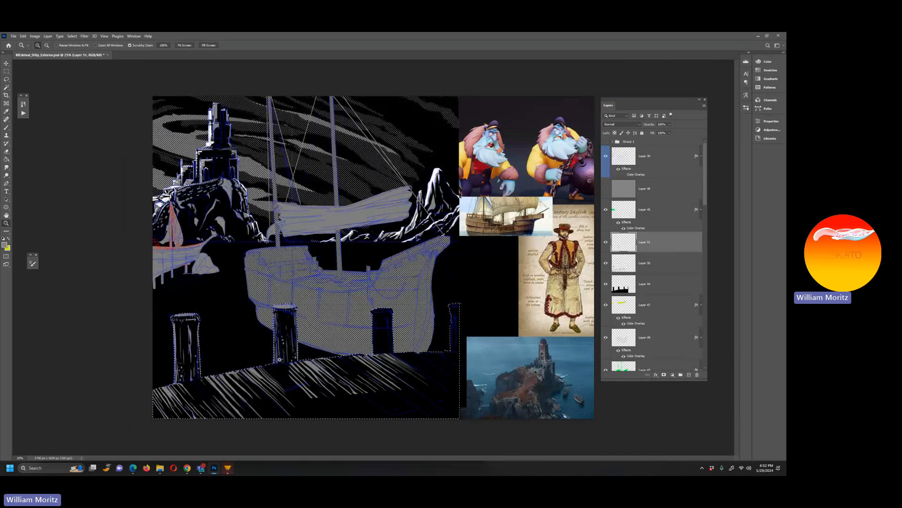
{"action": "key", "text": "b"}
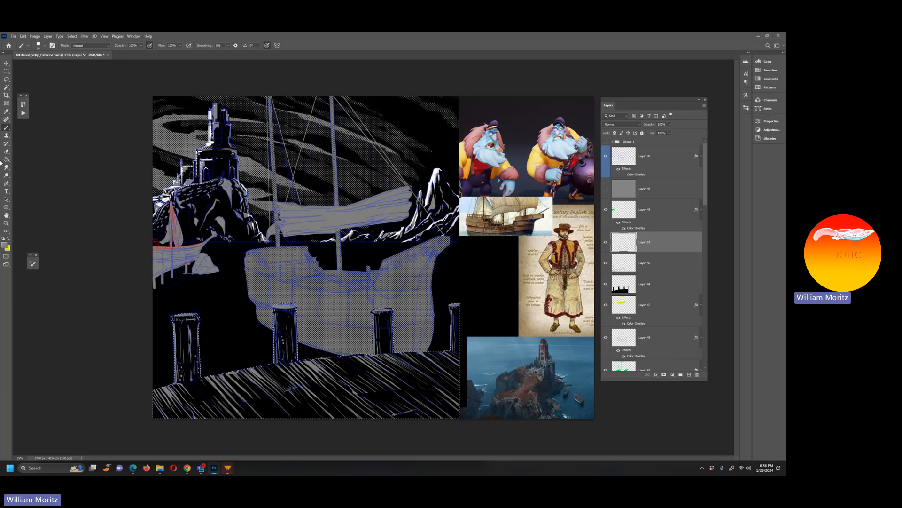
Clear the dock selection and hide the blue sketch line layer to check the shading without it
{"action": "left_click", "coordinate": [6, 79]}
{"action": "left_click", "coordinate": [139, 379]}
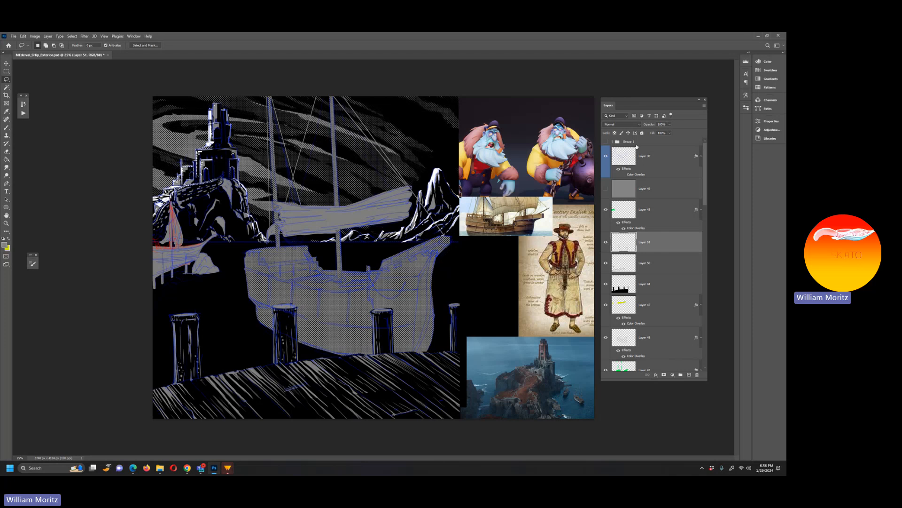
{"action": "left_click", "coordinate": [607, 156]}
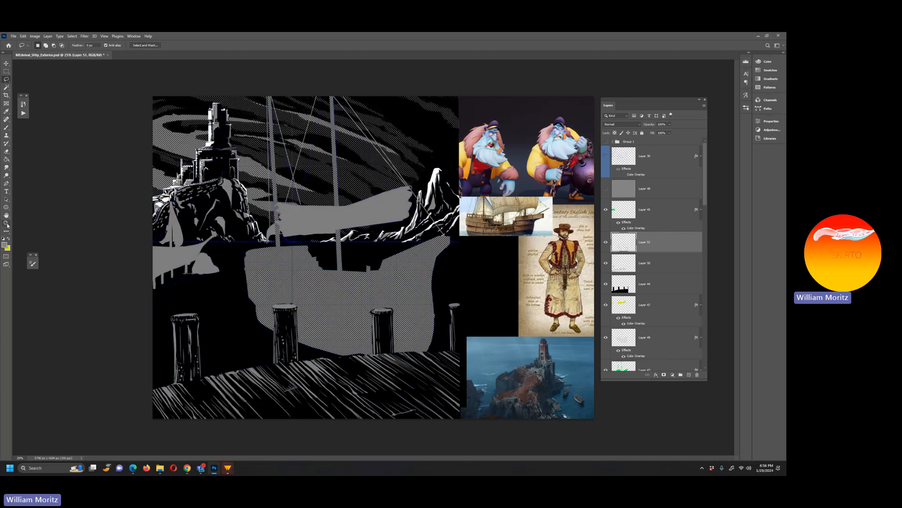
{"action": "left_click", "coordinate": [6, 222]}
{"action": "left_click", "coordinate": [342, 252], "text": "alt"}
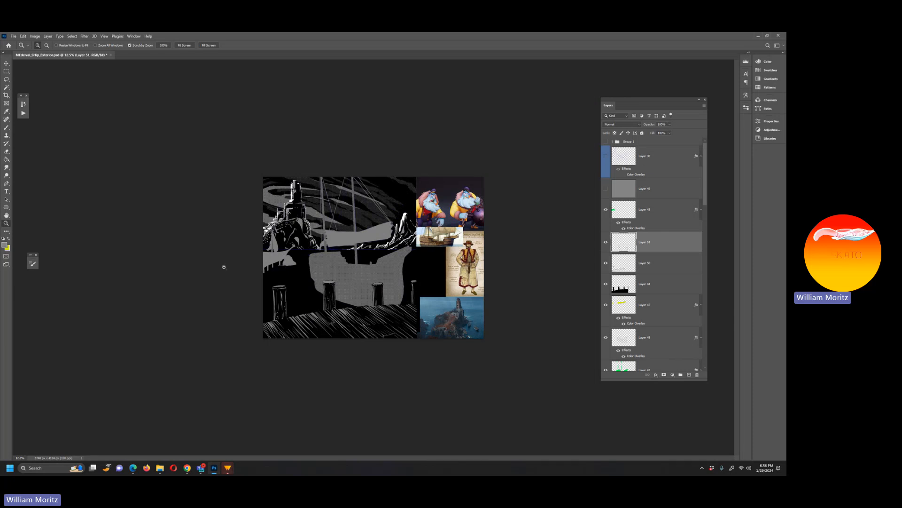
{"action": "left_click", "coordinate": [339, 300]}
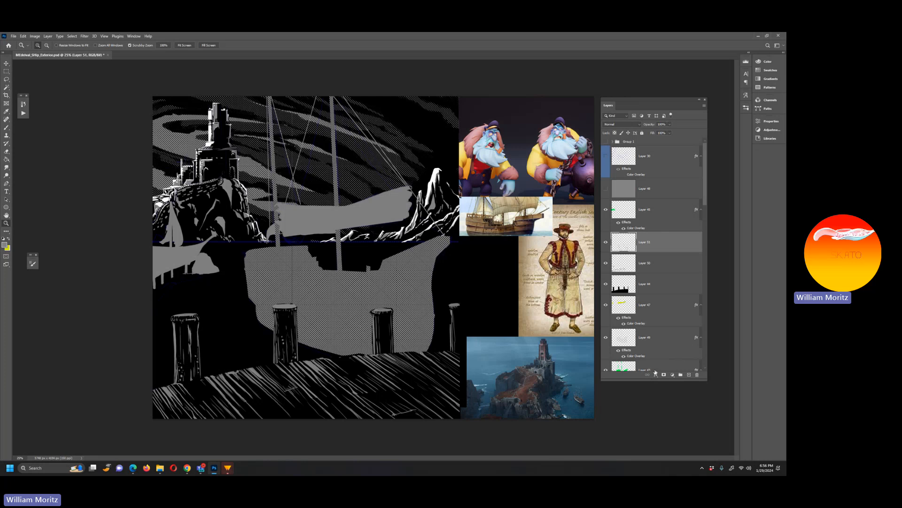
Add a new layer above the gray post highlights and sample white from the castle rocks as the painting color
{"action": "left_click", "coordinate": [689, 374]}
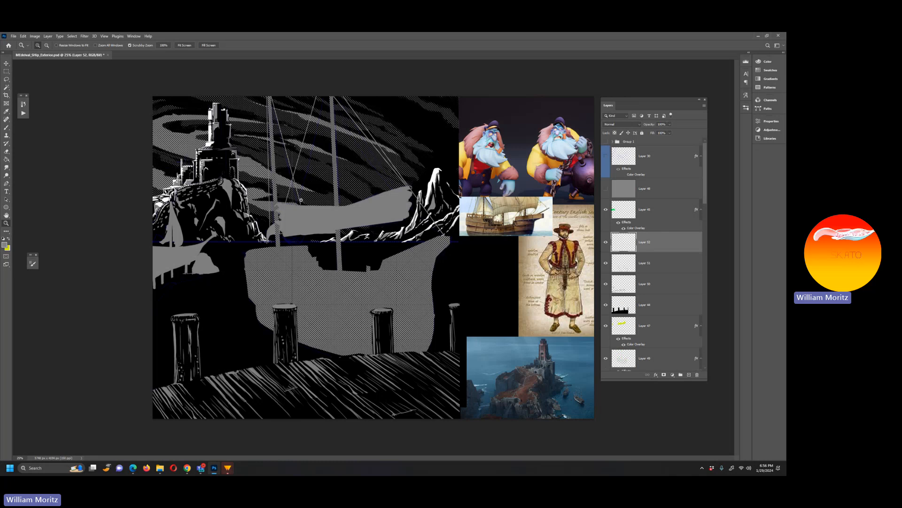
{"action": "key", "text": "i"}
{"action": "left_click", "coordinate": [168, 197]}
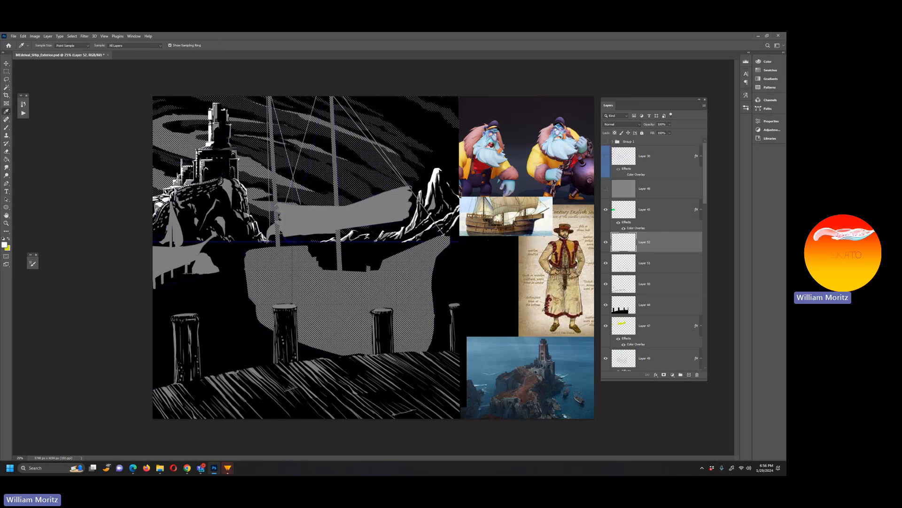
Brush white onto the top face and down the left edge of the second dock post
{"action": "left_click", "coordinate": [7, 223]}
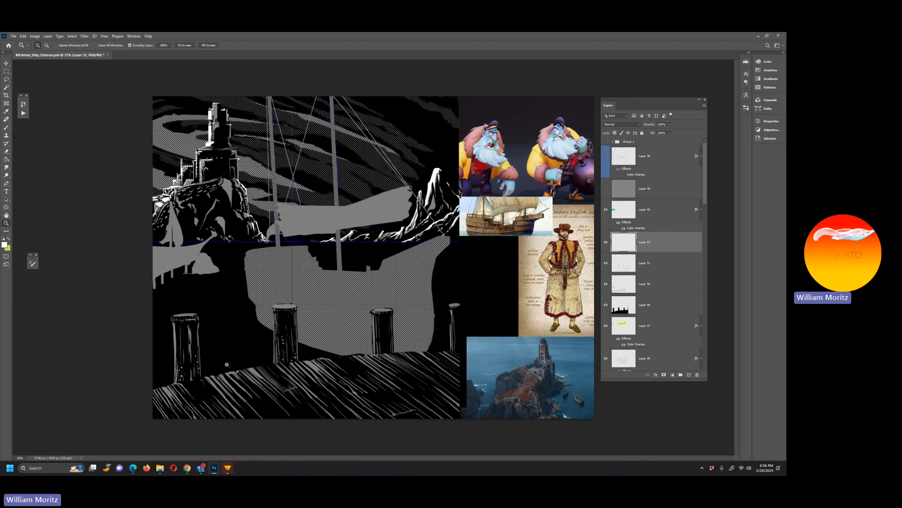
{"action": "left_click", "coordinate": [183, 343]}
{"action": "left_click_drag", "start_coordinate": [175, 348], "coordinate": [228, 340]}
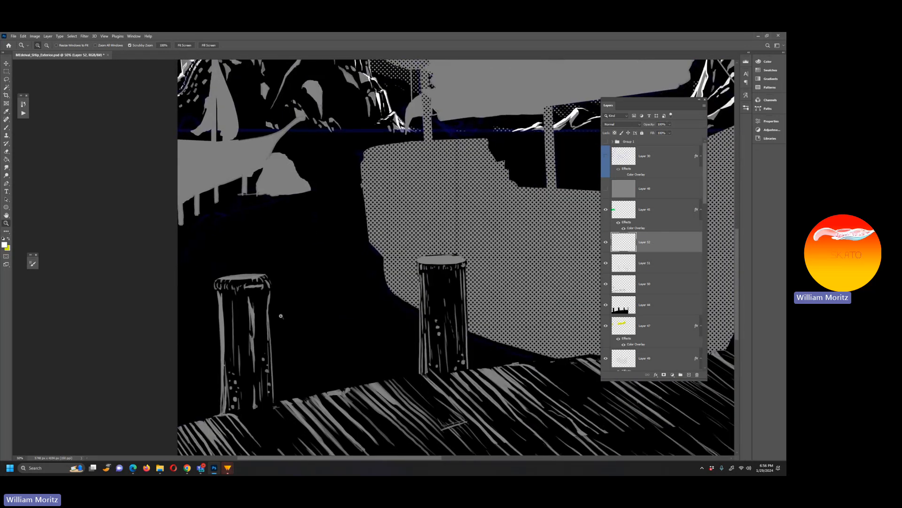
{"action": "key", "text": "b"}
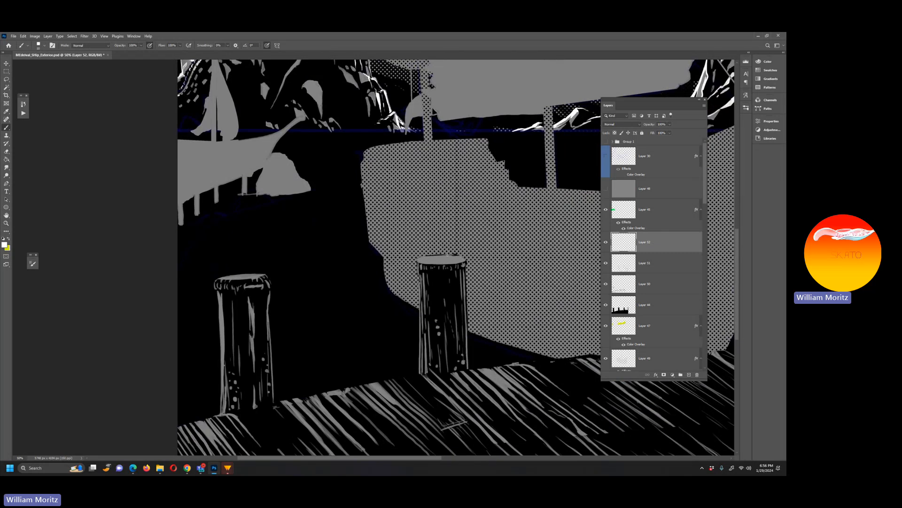
{"action": "mouse_move", "coordinate": [441, 255]}
{"action": "left_mouse_down"}
{"action": "mouse_move", "coordinate": [460, 254]}
{"action": "mouse_move", "coordinate": [419, 261]}
{"action": "left_mouse_up"}
{"action": "mouse_move", "coordinate": [463, 255]}
{"action": "left_mouse_down"}
{"action": "mouse_move", "coordinate": [425, 260]}
{"action": "mouse_move", "coordinate": [463, 258]}
{"action": "left_mouse_up"}
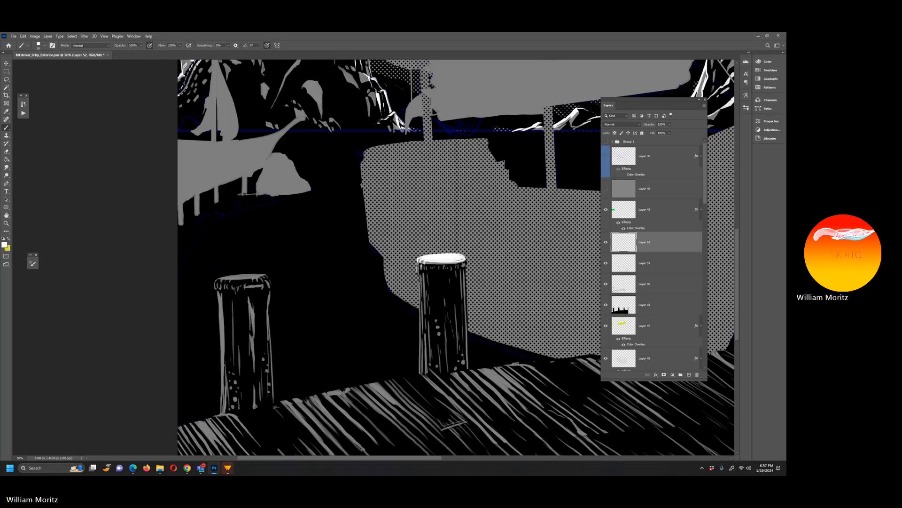
{"action": "left_click_drag", "start_coordinate": [419, 262], "coordinate": [419, 371]}
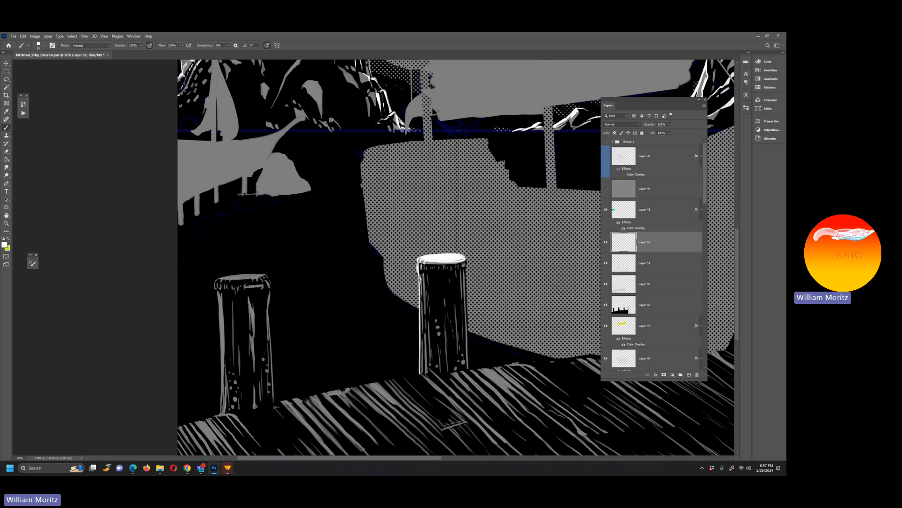
{"action": "left_click_drag", "start_coordinate": [424, 291], "coordinate": [423, 335]}
Brush white onto the top face and down both side edges of the first dock post
{"action": "mouse_move", "coordinate": [265, 276]}
{"action": "left_mouse_down"}
{"action": "mouse_move", "coordinate": [218, 278]}
{"action": "mouse_move", "coordinate": [264, 275]}
{"action": "mouse_move", "coordinate": [214, 289]}
{"action": "left_mouse_up"}
{"action": "left_click_drag", "start_coordinate": [265, 274], "coordinate": [276, 403]}
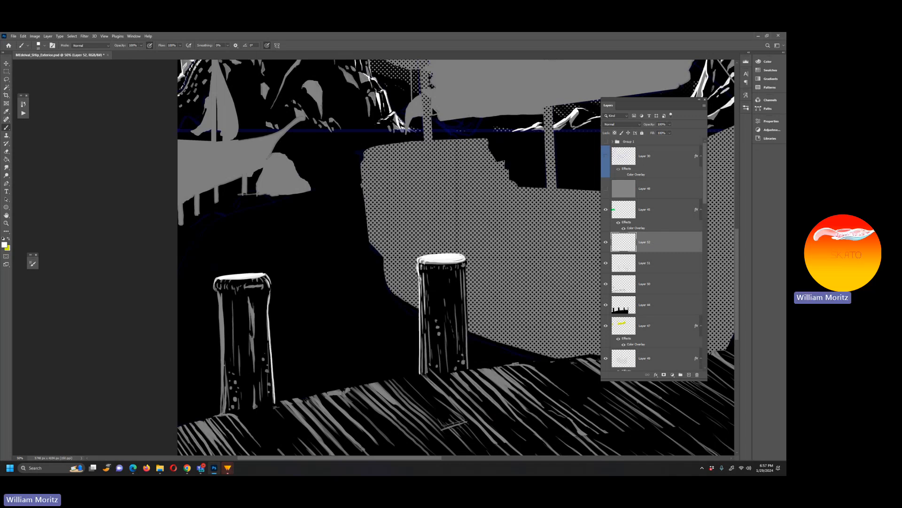
{"action": "left_click_drag", "start_coordinate": [217, 290], "coordinate": [222, 414]}
{"action": "left_click_drag", "start_coordinate": [218, 293], "coordinate": [222, 359]}
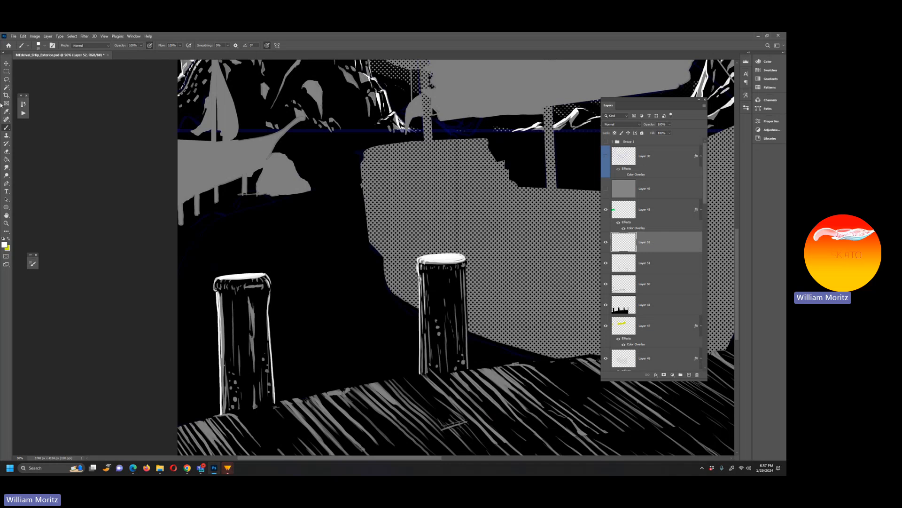
Compare the whole illustration with and without the white highlight layer
{"action": "left_click", "coordinate": [7, 223]}
{"action": "left_click_drag", "start_coordinate": [353, 217], "coordinate": [306, 217]}
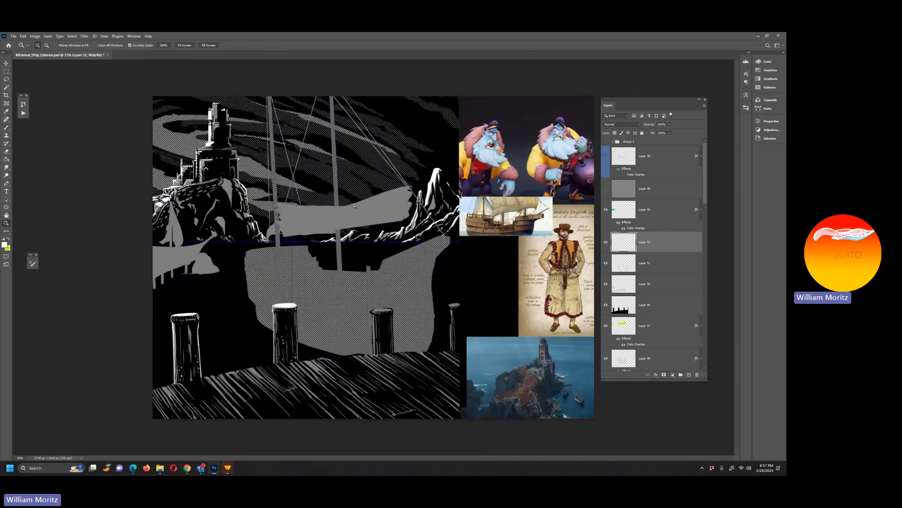
{"action": "left_click", "coordinate": [317, 242], "text": "alt"}
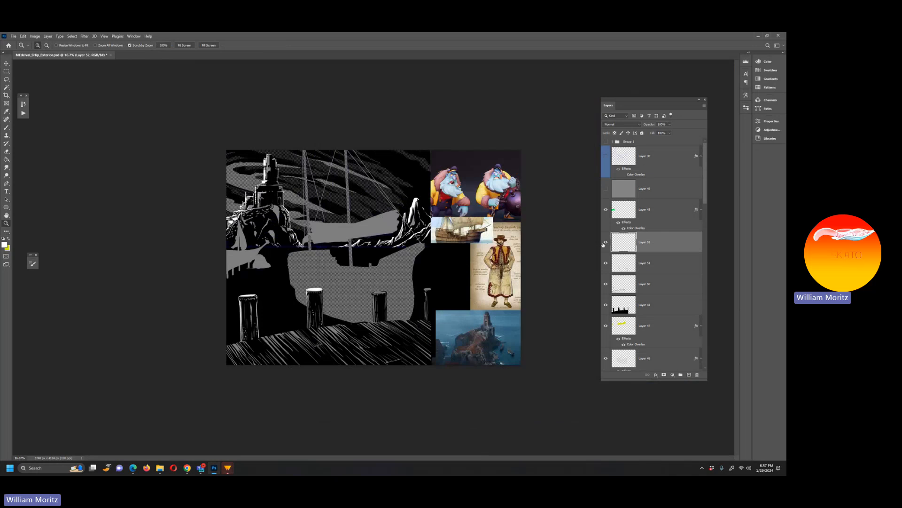
{"action": "left_click", "coordinate": [606, 243]}
{"action": "left_click", "coordinate": [607, 243]}
{"action": "left_click", "coordinate": [606, 242]}
{"action": "left_click", "coordinate": [605, 243]}
Brush white onto the top faces of the third and fourth dock posts
{"action": "left_click", "coordinate": [368, 343]}
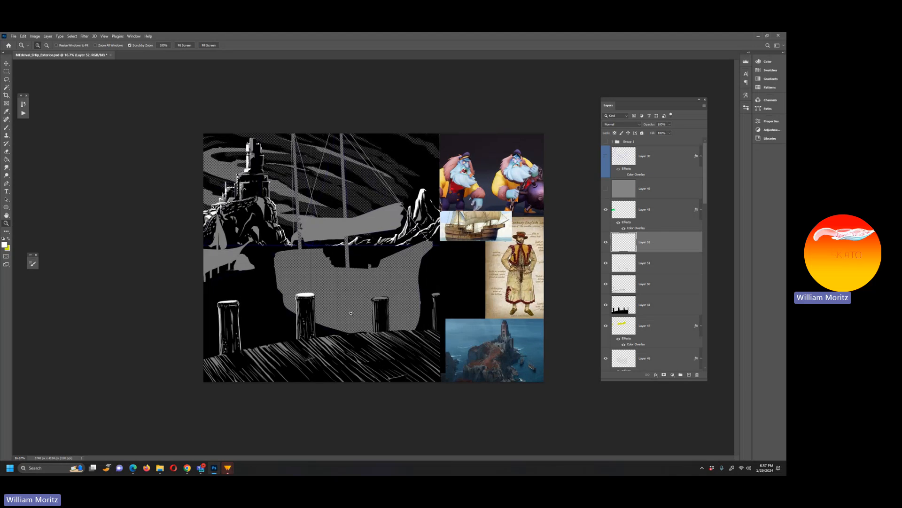
{"action": "left_click", "coordinate": [347, 347]}
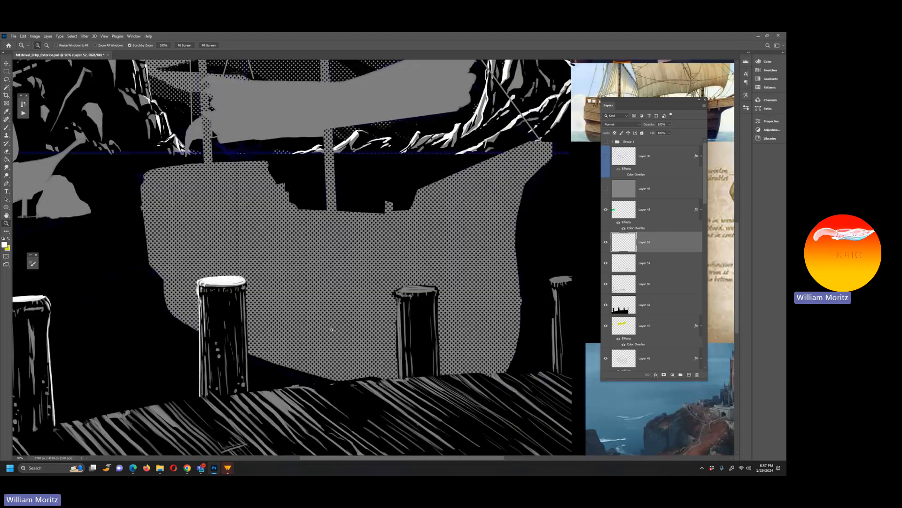
{"action": "key", "text": "b"}
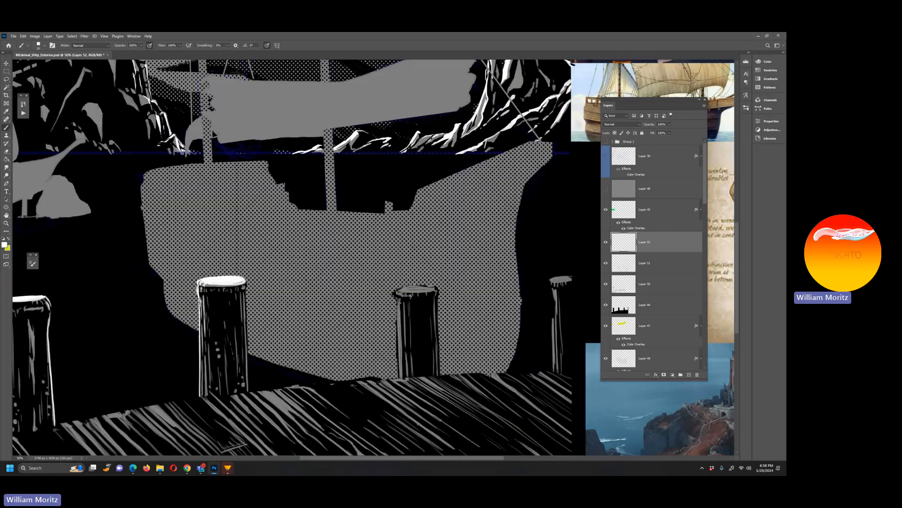
{"action": "left_click_drag", "start_coordinate": [416, 285], "coordinate": [428, 290]}
{"action": "mouse_move", "coordinate": [563, 280]}
{"action": "left_mouse_down"}
{"action": "mouse_move", "coordinate": [551, 278]}
{"action": "mouse_move", "coordinate": [570, 276]}
{"action": "mouse_move", "coordinate": [563, 279]}
{"action": "left_mouse_up"}
Brush white highlights down the left and right edges of the third dock post and around its rim
{"action": "mouse_move", "coordinate": [394, 296]}
{"action": "left_mouse_down"}
{"action": "mouse_move", "coordinate": [401, 292]}
{"action": "mouse_move", "coordinate": [398, 378]}
{"action": "left_mouse_up"}
{"action": "left_click_drag", "start_coordinate": [397, 316], "coordinate": [399, 378]}
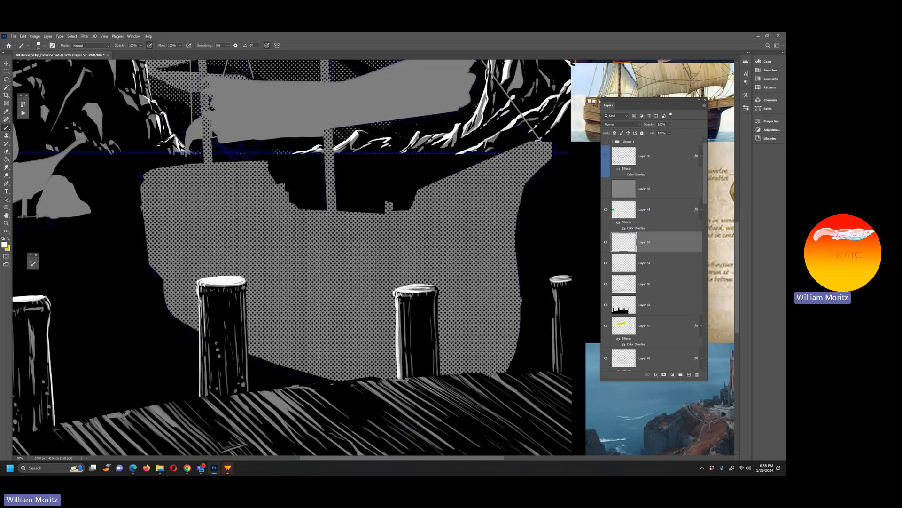
{"action": "mouse_move", "coordinate": [396, 318]}
{"action": "left_mouse_down"}
{"action": "mouse_move", "coordinate": [398, 298]}
{"action": "mouse_move", "coordinate": [437, 306]}
{"action": "mouse_move", "coordinate": [440, 368]}
{"action": "left_mouse_up"}
{"action": "left_click_drag", "start_coordinate": [437, 288], "coordinate": [436, 295]}
Brush white down the left edge of the fourth dock post and the right edge of the second post
{"action": "left_click_drag", "start_coordinate": [551, 281], "coordinate": [554, 368]}
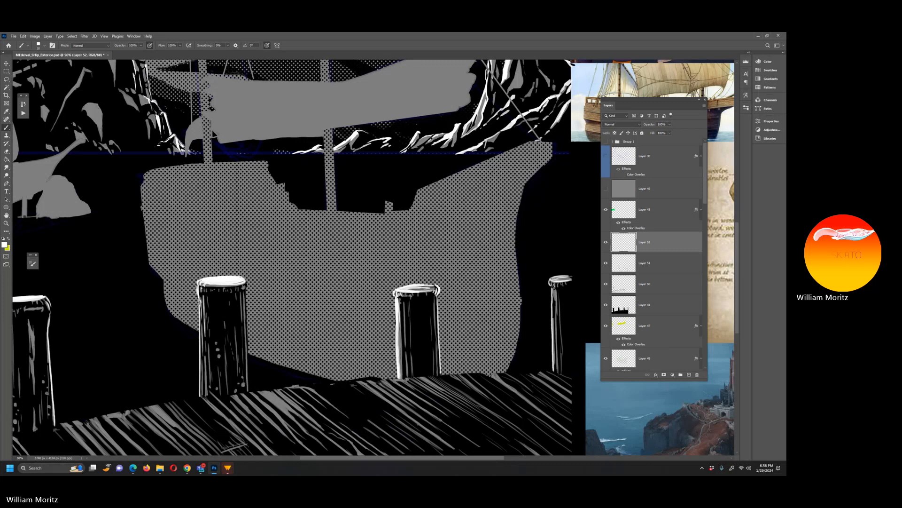
{"action": "left_click_drag", "start_coordinate": [554, 287], "coordinate": [554, 303]}
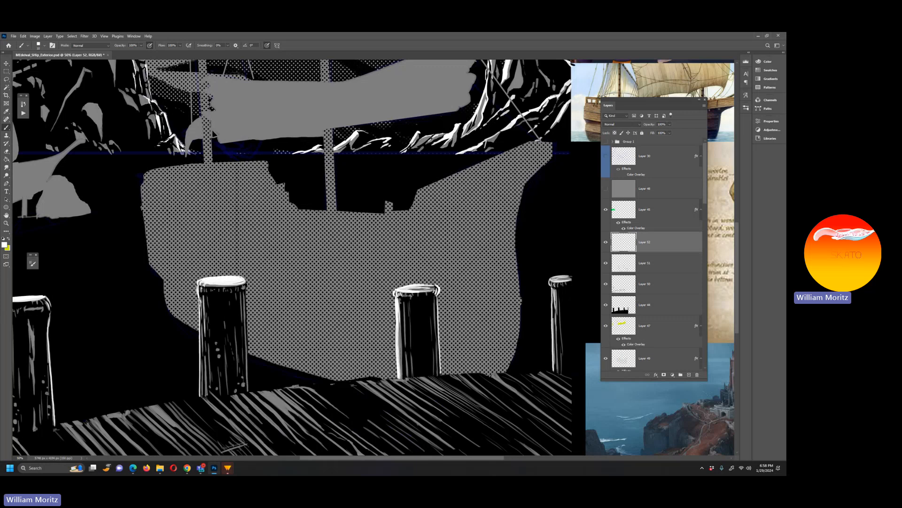
{"action": "left_click_drag", "start_coordinate": [247, 280], "coordinate": [249, 373]}
Load the dock silhouette of Layer 44 as a selection to confine the white brushwork on the planks
{"action": "left_click", "coordinate": [6, 224]}
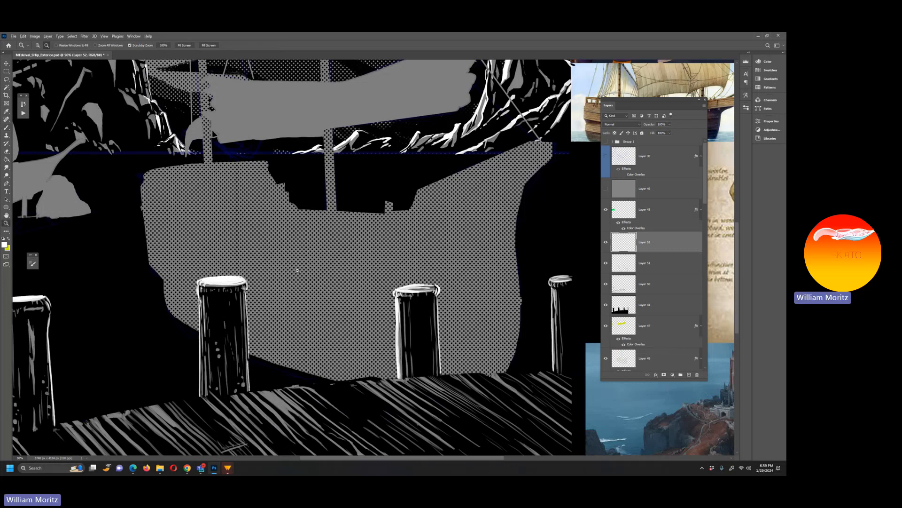
{"action": "left_click_drag", "start_coordinate": [298, 269], "coordinate": [290, 267]}
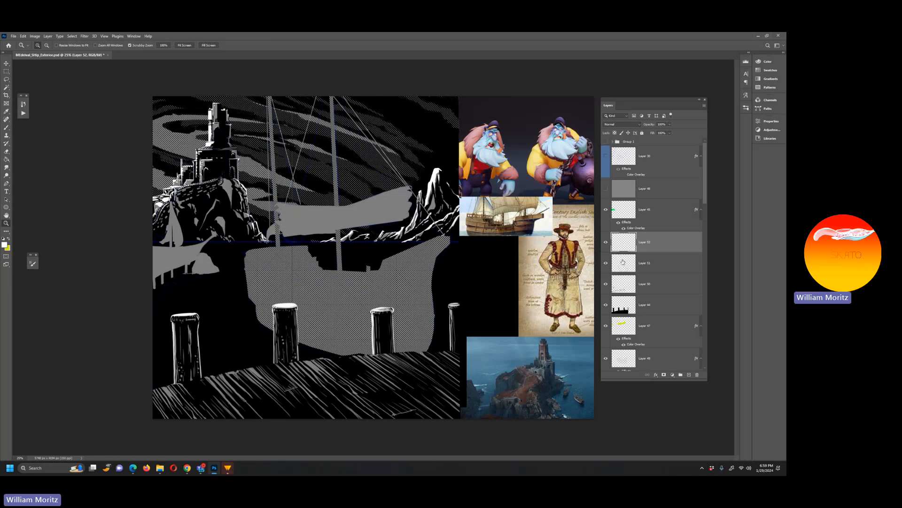
{"action": "left_click", "coordinate": [625, 312], "text": "ctrl"}
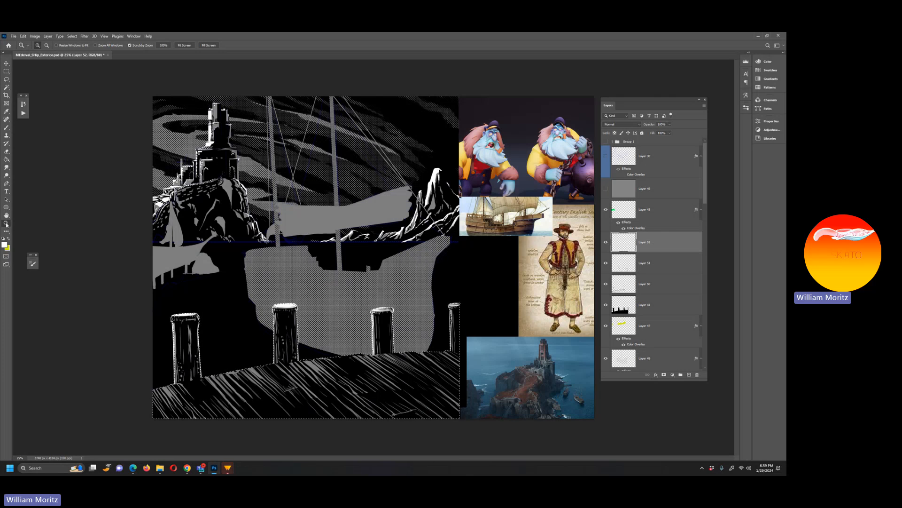
{"action": "left_click", "coordinate": [176, 374]}
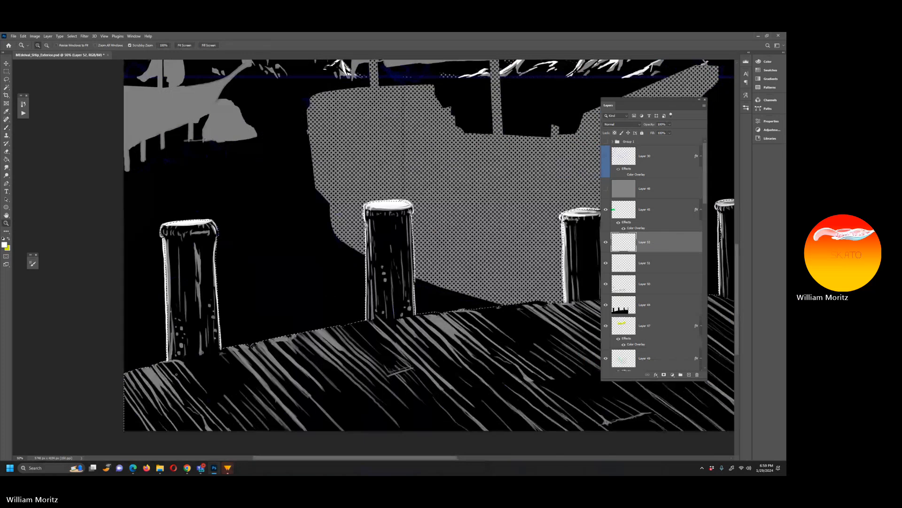
{"action": "key", "text": "b"}
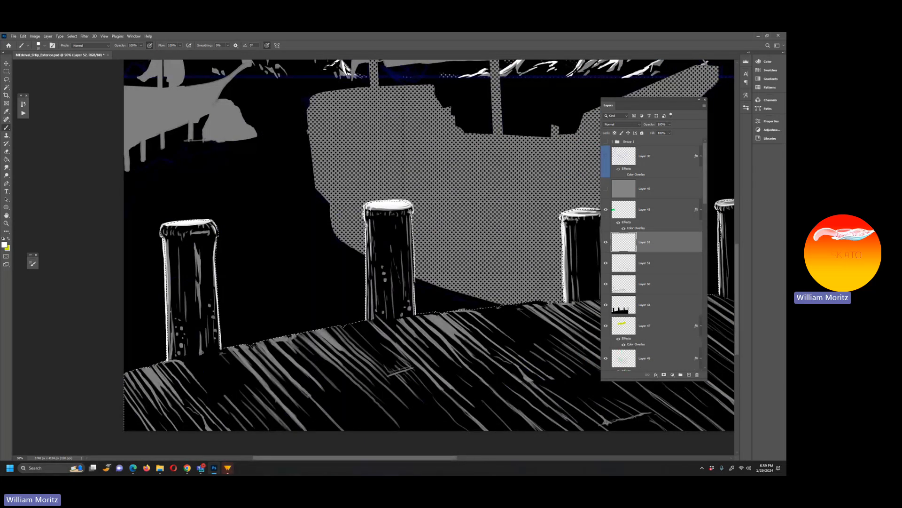
{"action": "key", "text": "p"}
{"action": "left_click", "coordinate": [164, 362]}
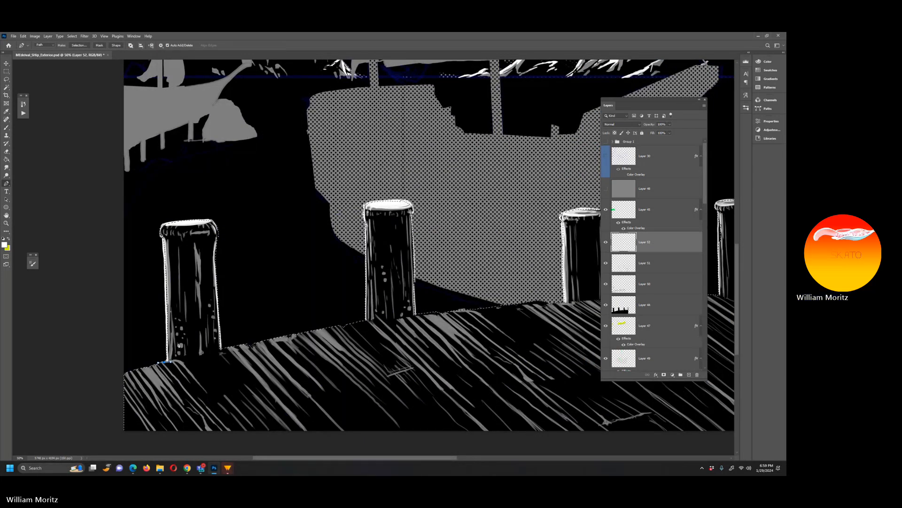
{"action": "key", "text": "ctrl+z"}
Brush a white highlight along the dock's back edge and a bright patch on the planks beside the second post
{"action": "key", "text": "b"}
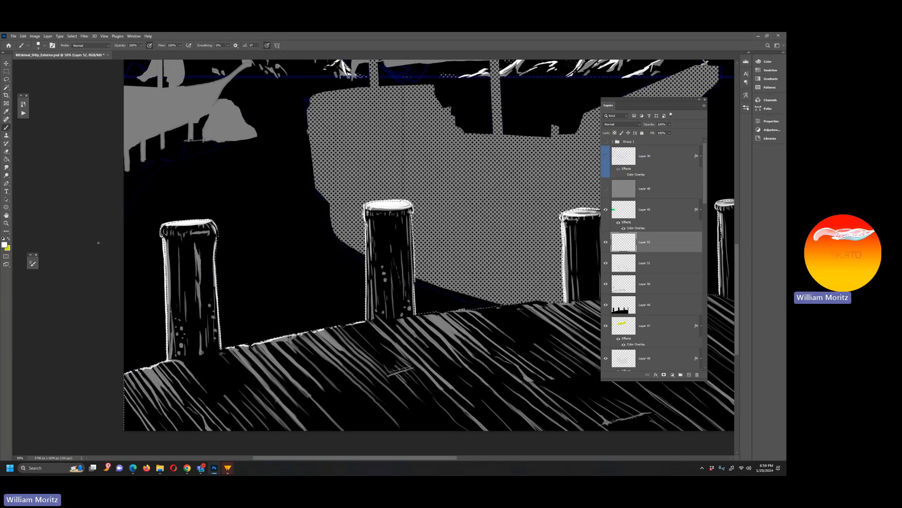
{"action": "key", "text": "z"}
{"action": "left_click_drag", "start_coordinate": [277, 244], "coordinate": [267, 244]}
{"action": "key", "text": "b"}
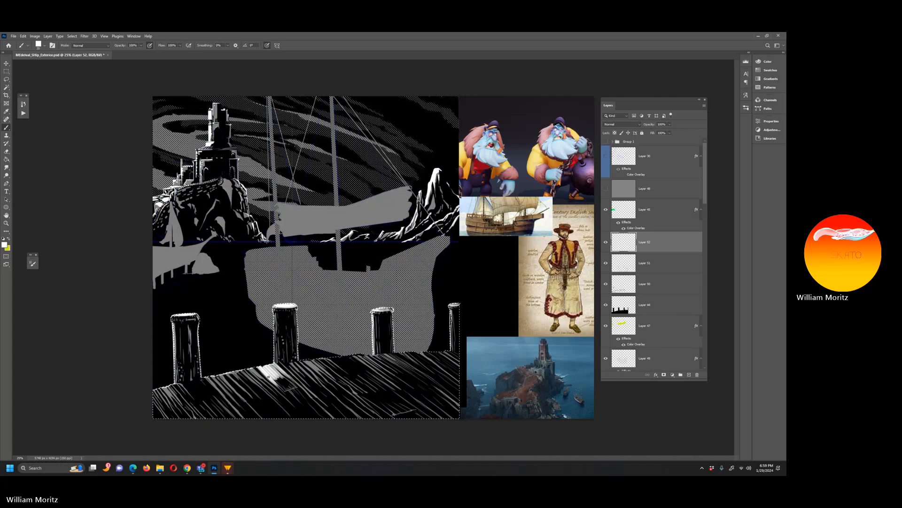
Rework the white patch beside the second post into fine plank-direction streaks using a smaller brush
{"action": "key", "text": "bracketleft"}
{"action": "key", "text": "bracketleft"}
{"action": "key", "text": "bracketleft"}
{"action": "key", "text": "bracketleft"}
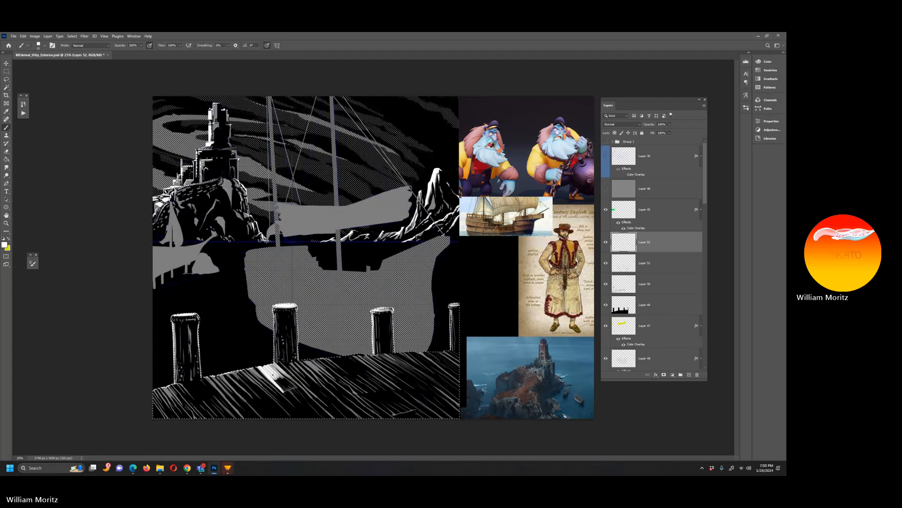
{"action": "key", "text": "bracketright"}
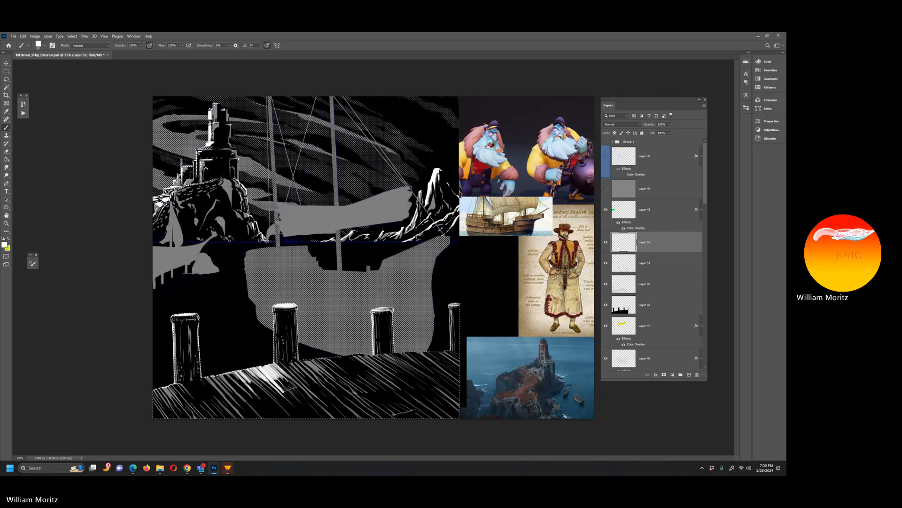
{"action": "key", "text": "bracketleft"}
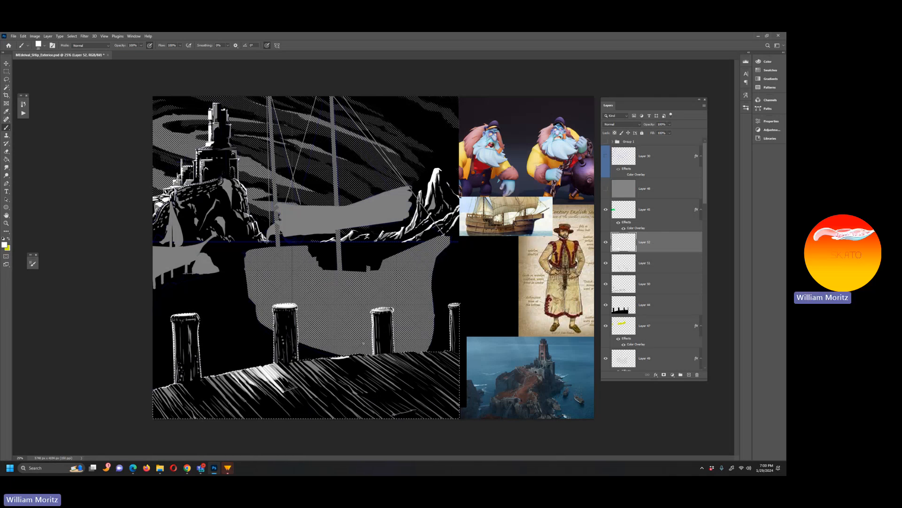
Brush white streaks along the planks between the second and third posts and across the dock, then clear the selection
{"action": "mouse_move", "coordinate": [332, 359]}
{"action": "left_mouse_down"}
{"action": "mouse_move", "coordinate": [357, 380]}
{"action": "mouse_move", "coordinate": [345, 370]}
{"action": "mouse_move", "coordinate": [357, 371]}
{"action": "left_mouse_up"}
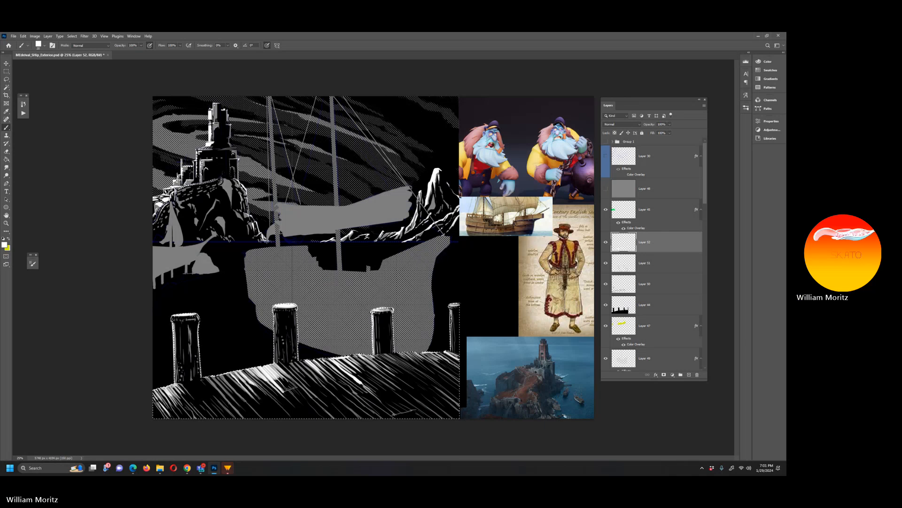
{"action": "key", "text": "bracketleft"}
{"action": "key", "text": "bracketleft"}
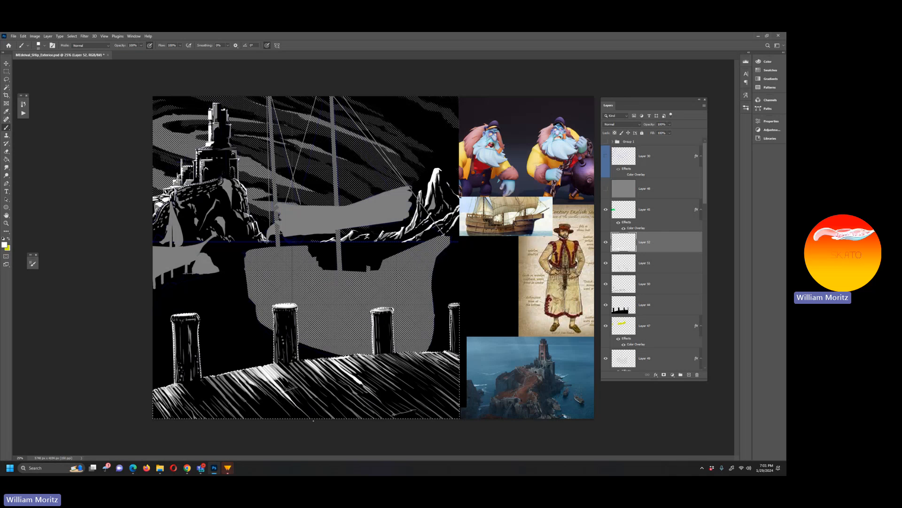
{"action": "left_click", "coordinate": [6, 80]}
{"action": "left_click", "coordinate": [111, 98]}
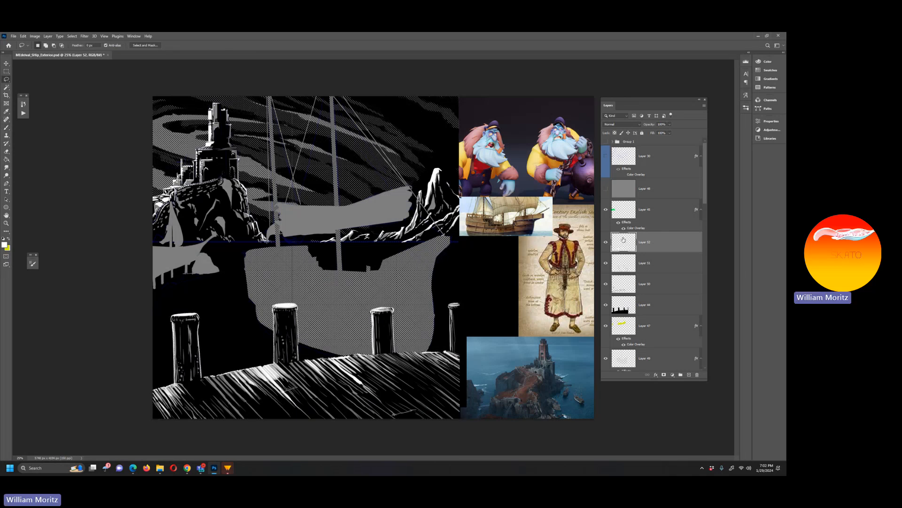
Compare the illustration with and without the white highlights on Layer 52, viewing the whole composition at a small size
{"action": "left_click", "coordinate": [605, 242]}
{"action": "left_click", "coordinate": [606, 242]}
{"action": "left_click", "coordinate": [6, 223]}
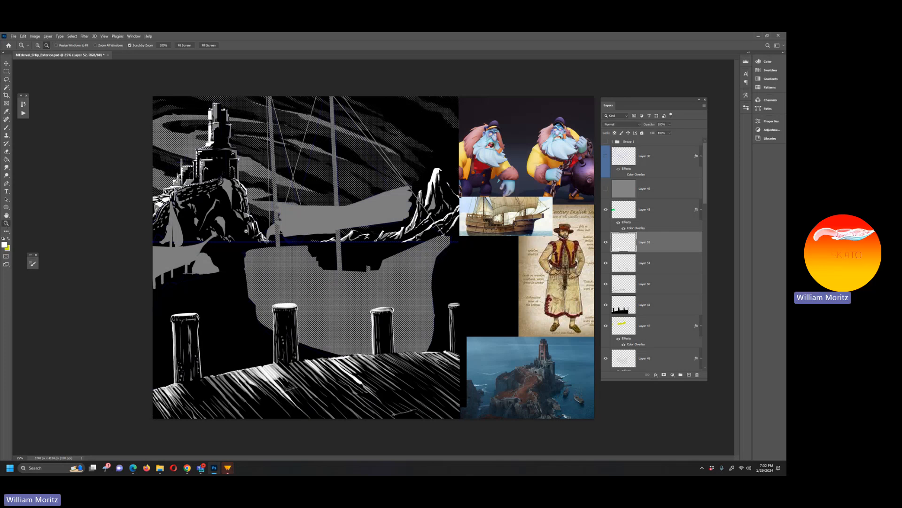
{"action": "key", "text": "ctrl+minus"}
{"action": "key", "text": "ctrl+minus"}
{"action": "key", "text": "ctrl+minus"}
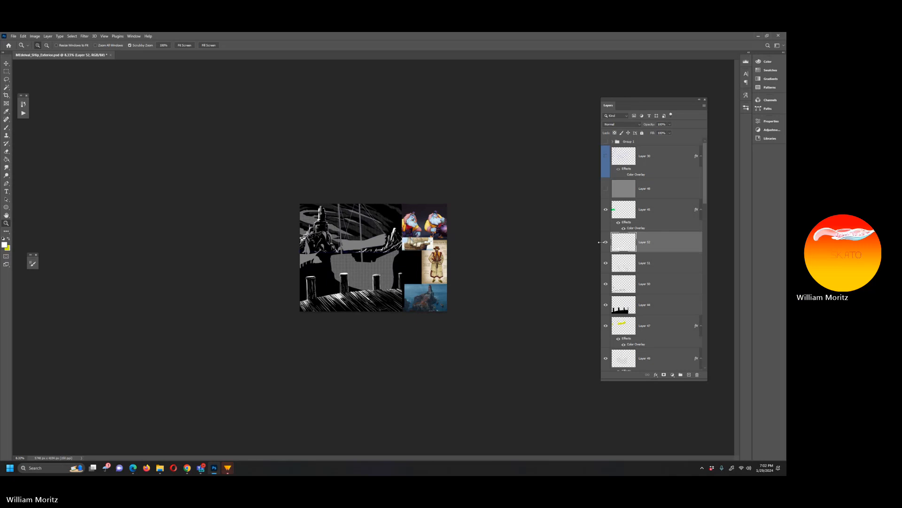
{"action": "left_click", "coordinate": [605, 242]}
{"action": "left_click", "coordinate": [606, 242]}
{"action": "left_click", "coordinate": [606, 242]}
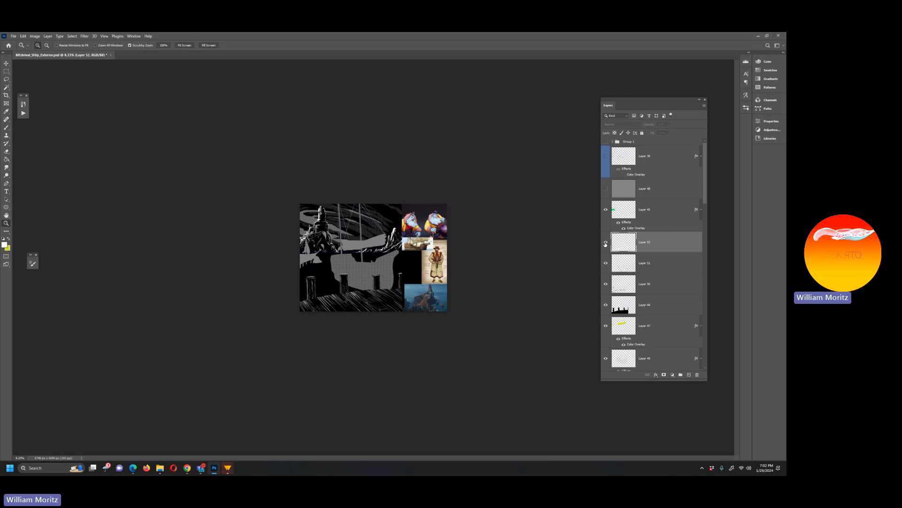
{"action": "left_click", "coordinate": [605, 242]}
{"action": "left_click", "coordinate": [606, 242]}
{"action": "left_click", "coordinate": [605, 242]}
{"action": "left_click", "coordinate": [606, 242]}
{"action": "left_click", "coordinate": [605, 242]}
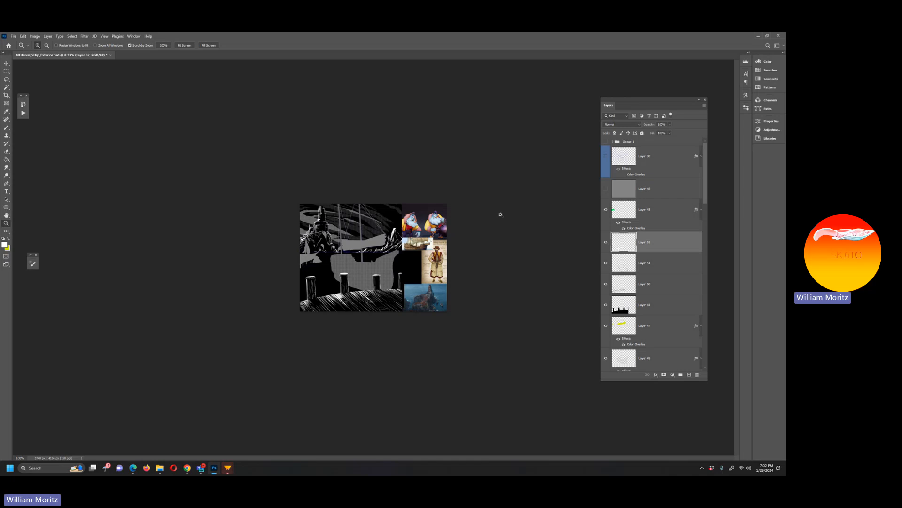
{"action": "left_click", "coordinate": [621, 309], "text": "ctrl"}
{"action": "scroll", "coordinate": [633, 338], "scroll_direction": "down", "scroll_amount": 10}
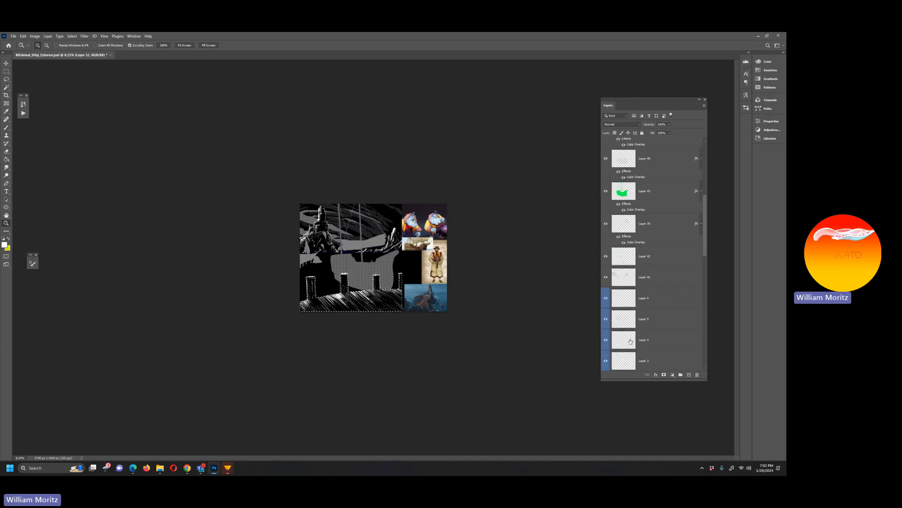
{"action": "scroll", "coordinate": [632, 337], "scroll_direction": "down", "scroll_amount": 6}
{"action": "scroll", "coordinate": [633, 337], "scroll_direction": "down", "scroll_amount": 1}
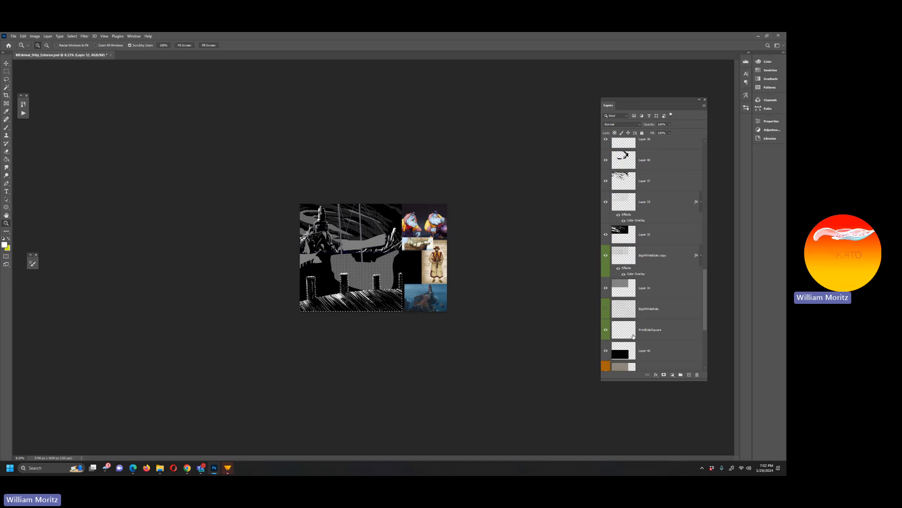
{"action": "left_click", "coordinate": [605, 310]}
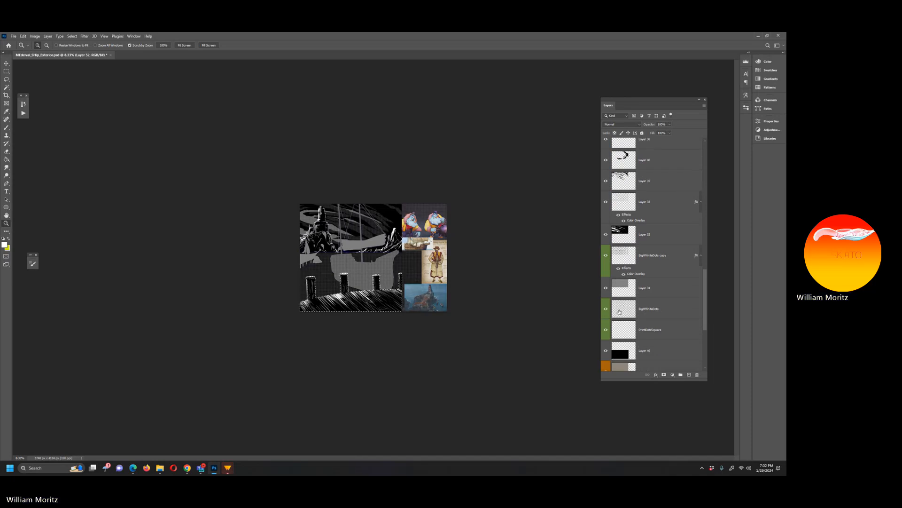
{"action": "left_click", "coordinate": [621, 313]}
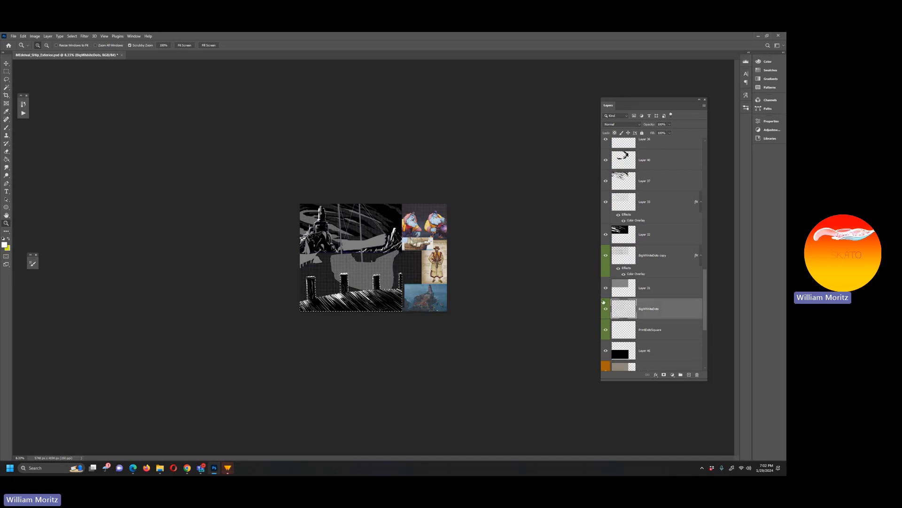
{"action": "left_click", "coordinate": [607, 310]}
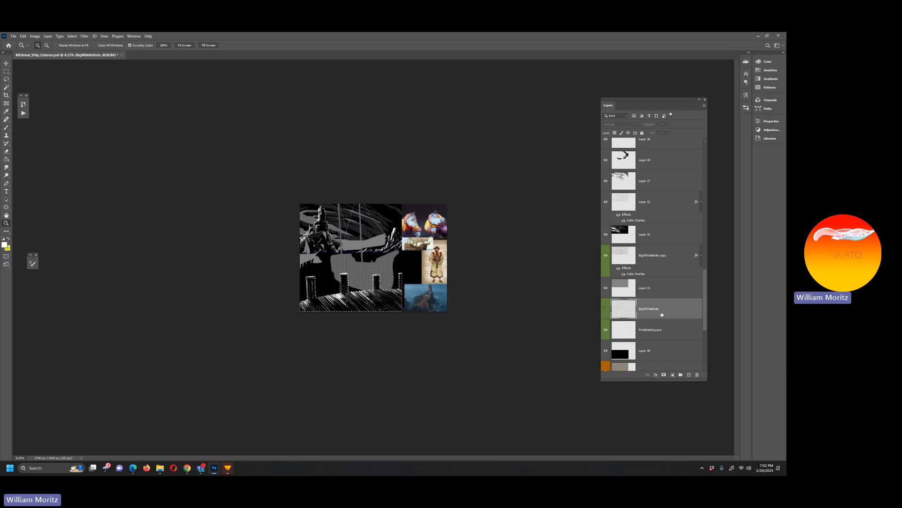
{"action": "scroll", "coordinate": [650, 310], "scroll_direction": "up", "scroll_amount": 3}
{"action": "scroll", "coordinate": [649, 306], "scroll_direction": "up", "scroll_amount": 5}
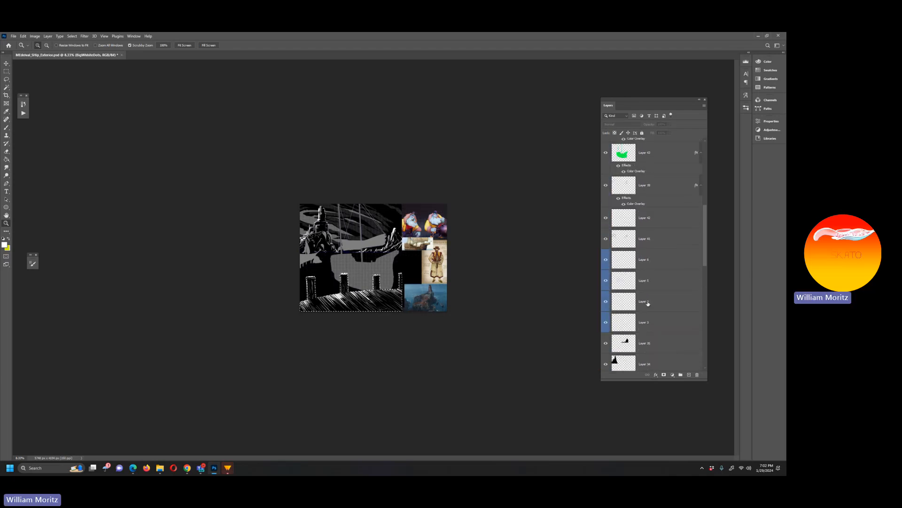
{"action": "scroll", "coordinate": [653, 303], "scroll_direction": "down", "scroll_amount": 4}
{"action": "scroll", "coordinate": [653, 302], "scroll_direction": "up", "scroll_amount": 8}
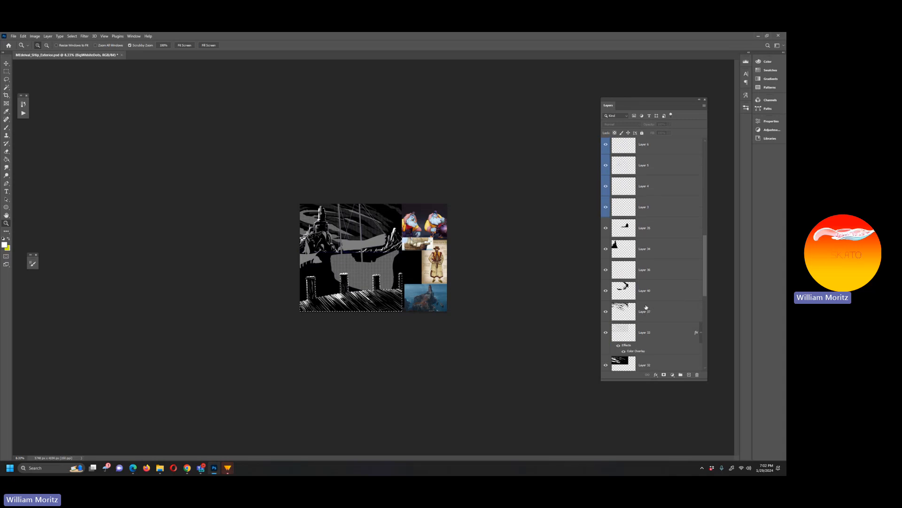
{"action": "scroll", "coordinate": [645, 291], "scroll_direction": "up", "scroll_amount": 3}
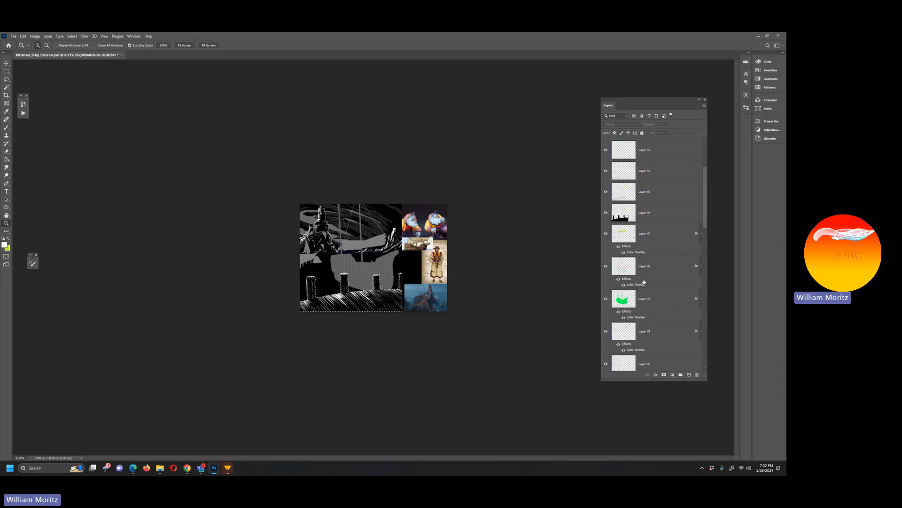
Add a blank layer directly above the dock silhouette, Layer 44, and ready the Lasso tool with nothing selected
{"action": "left_click", "coordinate": [652, 212]}
{"action": "key", "text": "ctrl+alt+shift+n"}
{"action": "key", "text": "ctrl+d"}
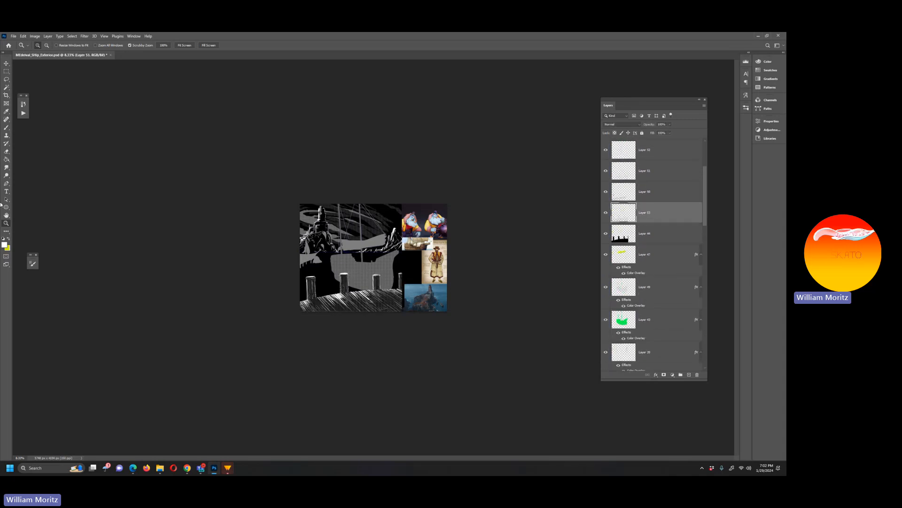
{"action": "left_click", "coordinate": [7, 79]}
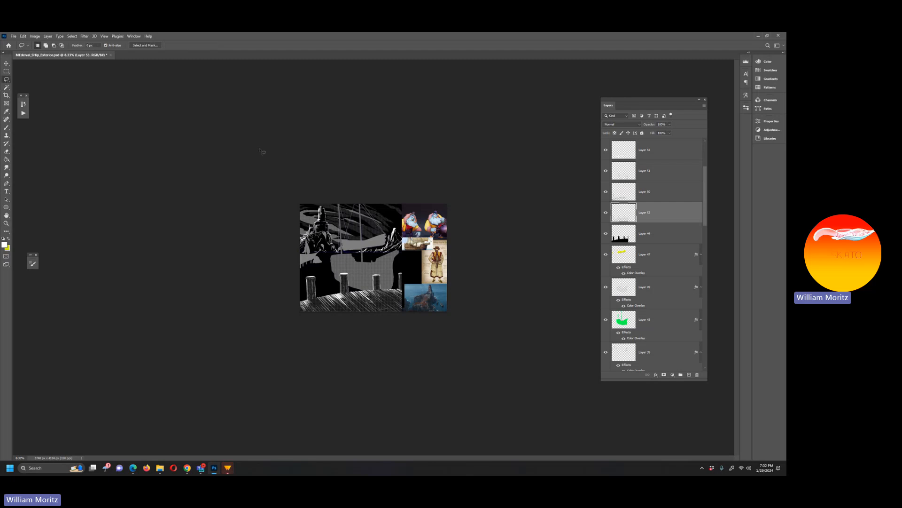